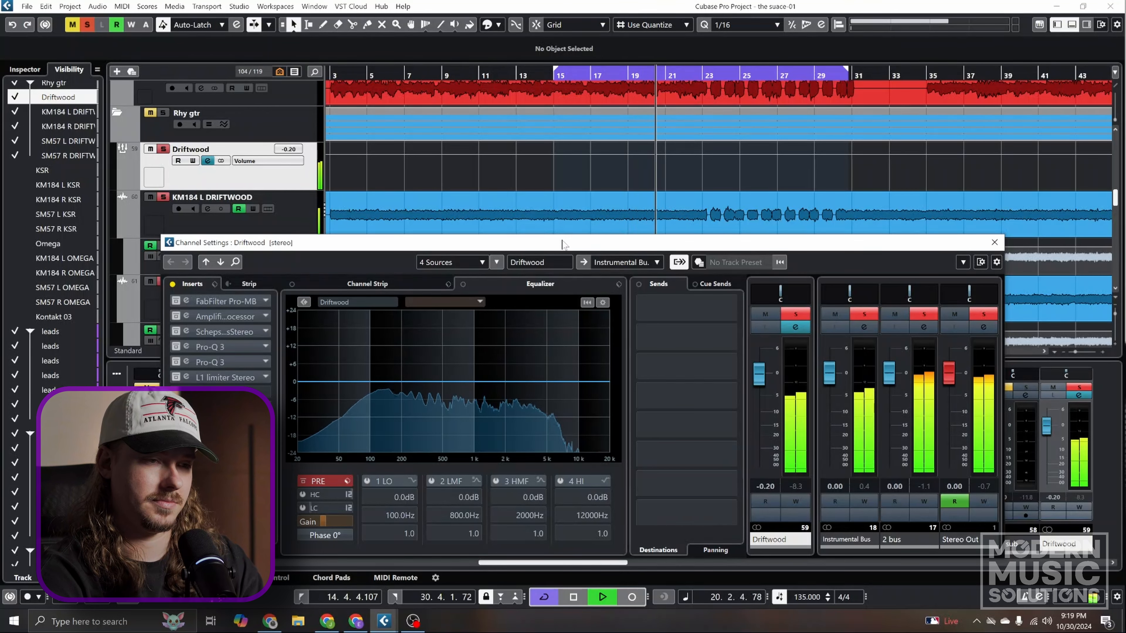
# Step: Play the looped section and compare the Driftwood guitar group soloed and within the full mix
pyautogui.press('space')
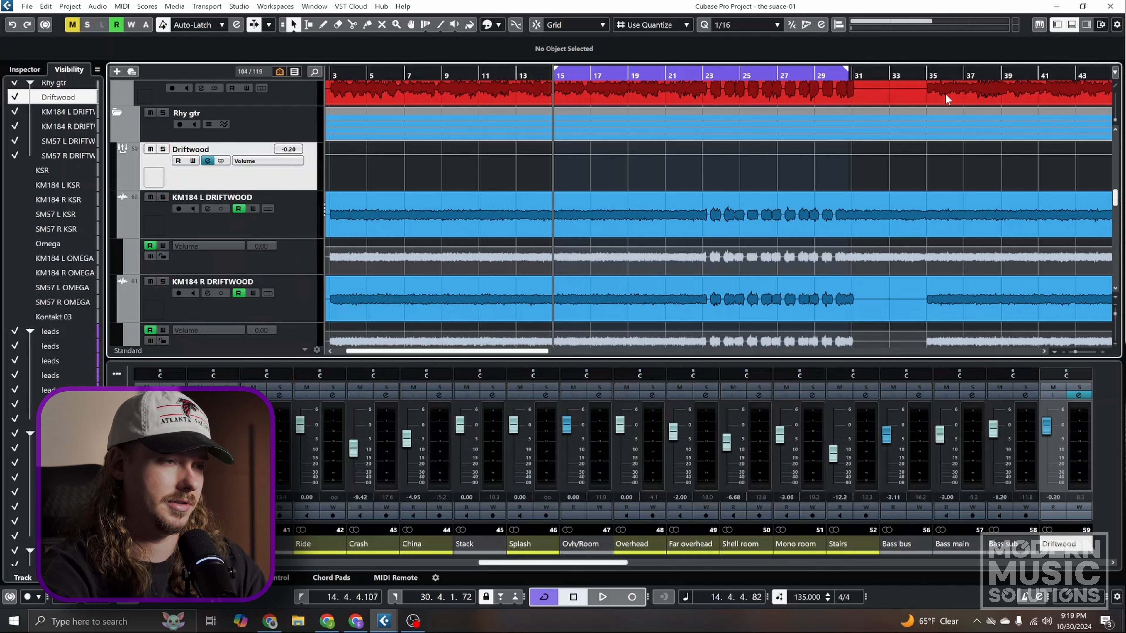
pyautogui.press('space')
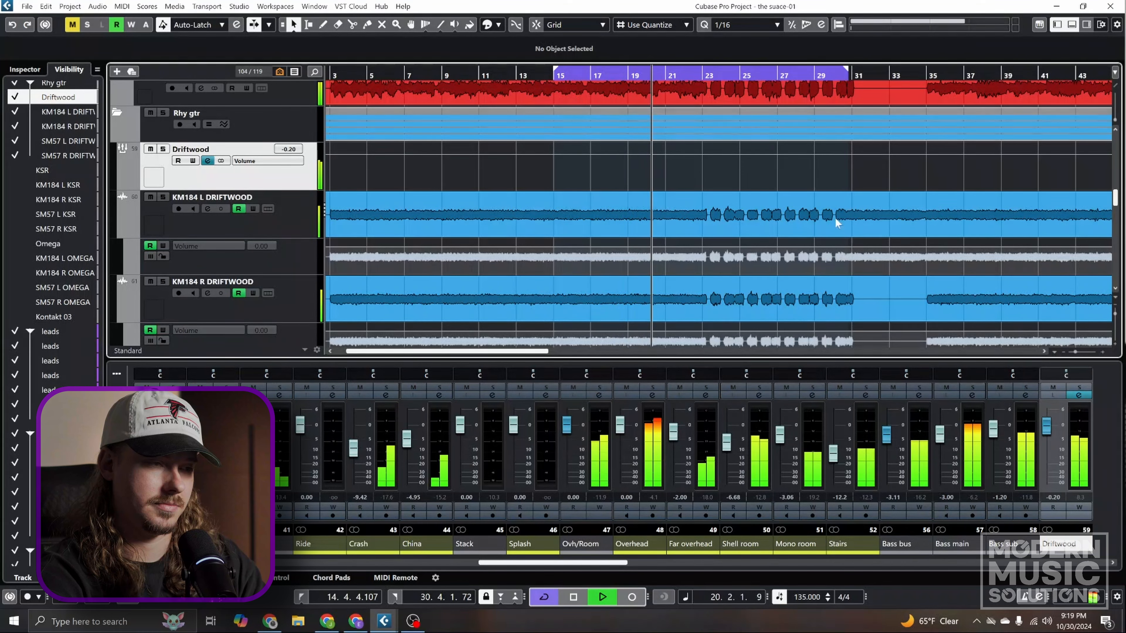
pyautogui.click(163, 149)
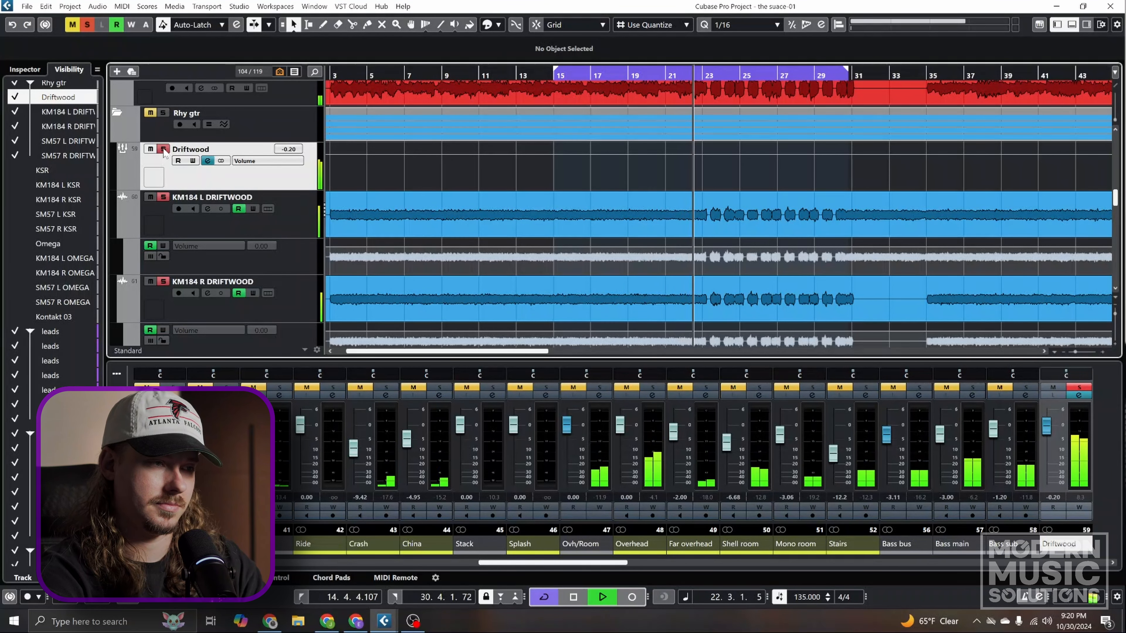
pyautogui.click(163, 149)
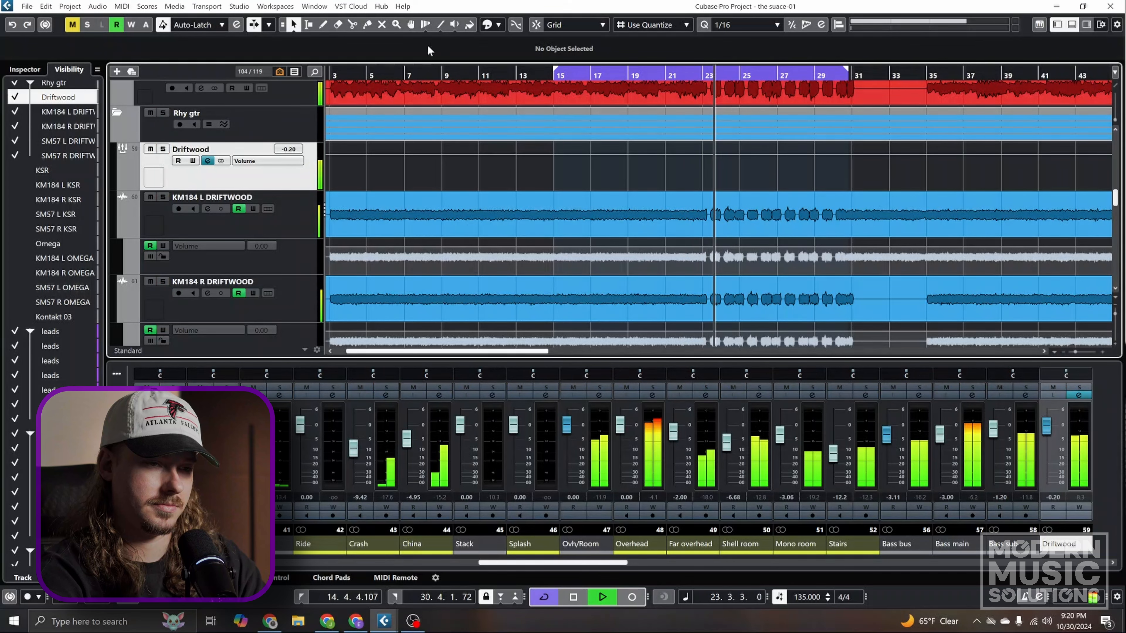
pyautogui.press('space')
# Step: In the Driftwood channel's Pro-MB, add a compression band at about 200 Hz, narrow its range and audition it in solo during playback
pyautogui.click(210, 163)
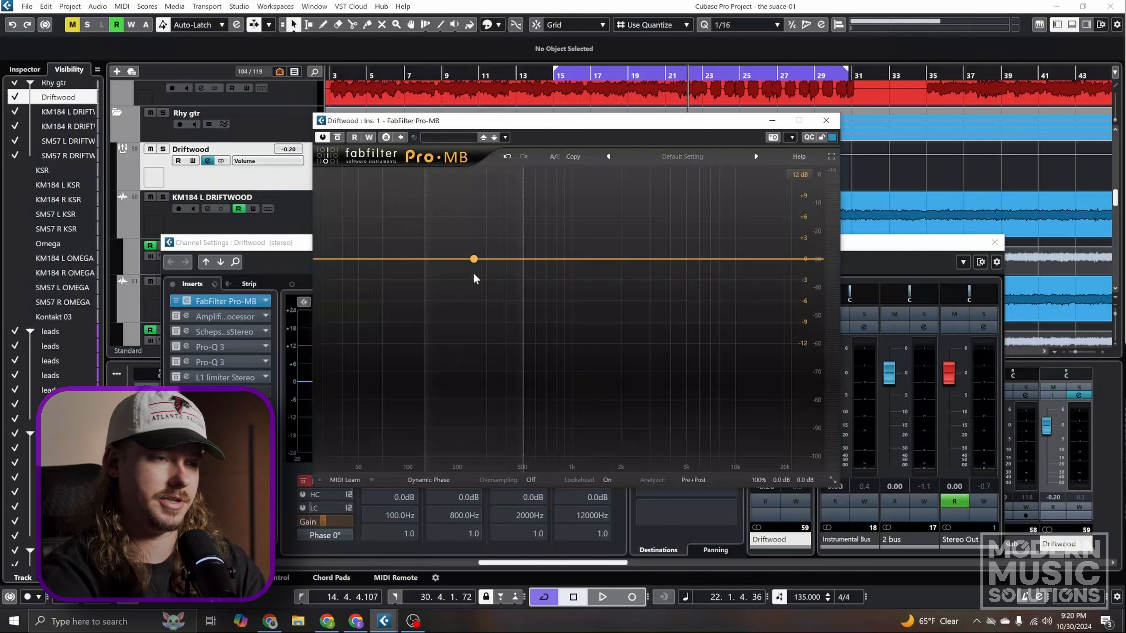
pyautogui.click(458, 259)
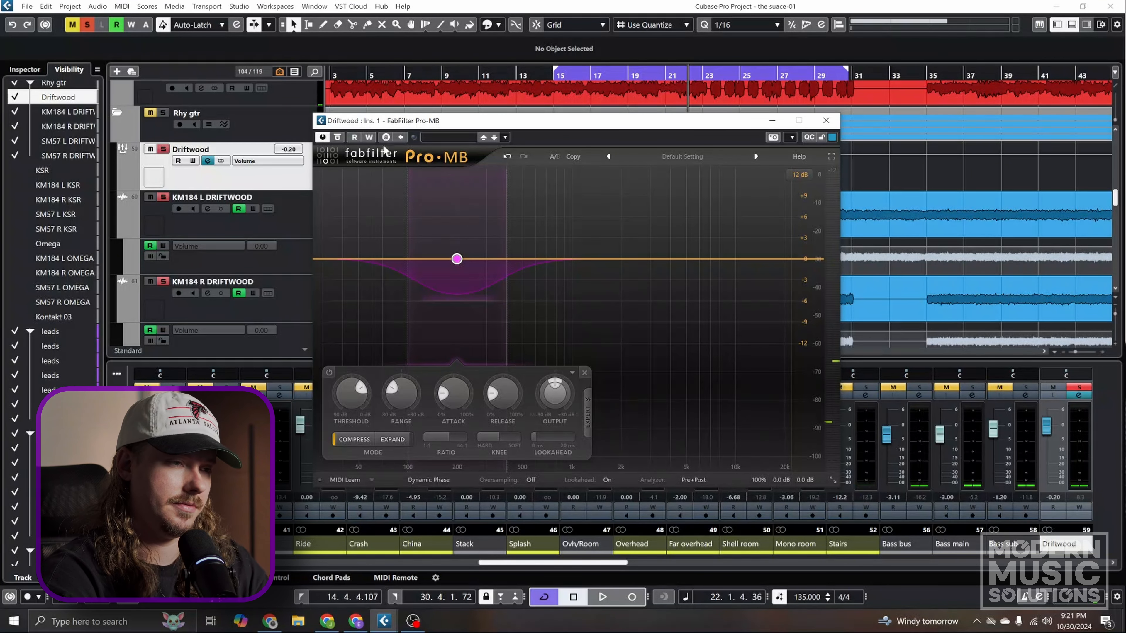
pyautogui.press('space')
pyautogui.moveTo(418, 176); pyautogui.dragTo(416, 197)
pyautogui.moveTo(509, 226); pyautogui.dragTo(483, 222)
pyautogui.moveTo(406, 216); pyautogui.dragTo(491, 223)
pyautogui.click(435, 175)
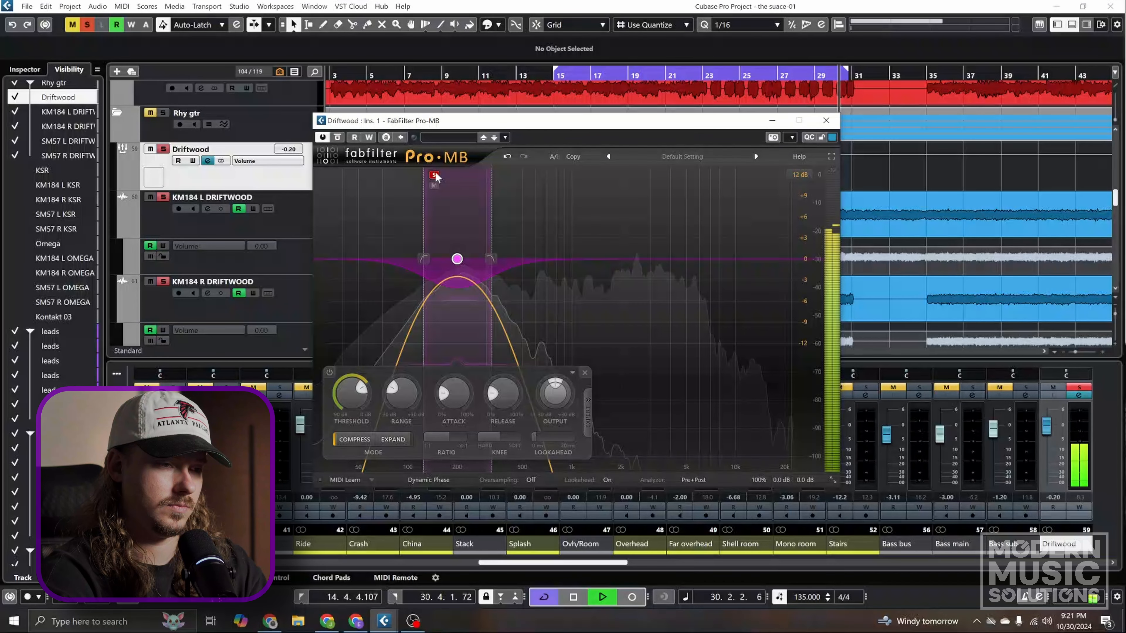
pyautogui.press('space')
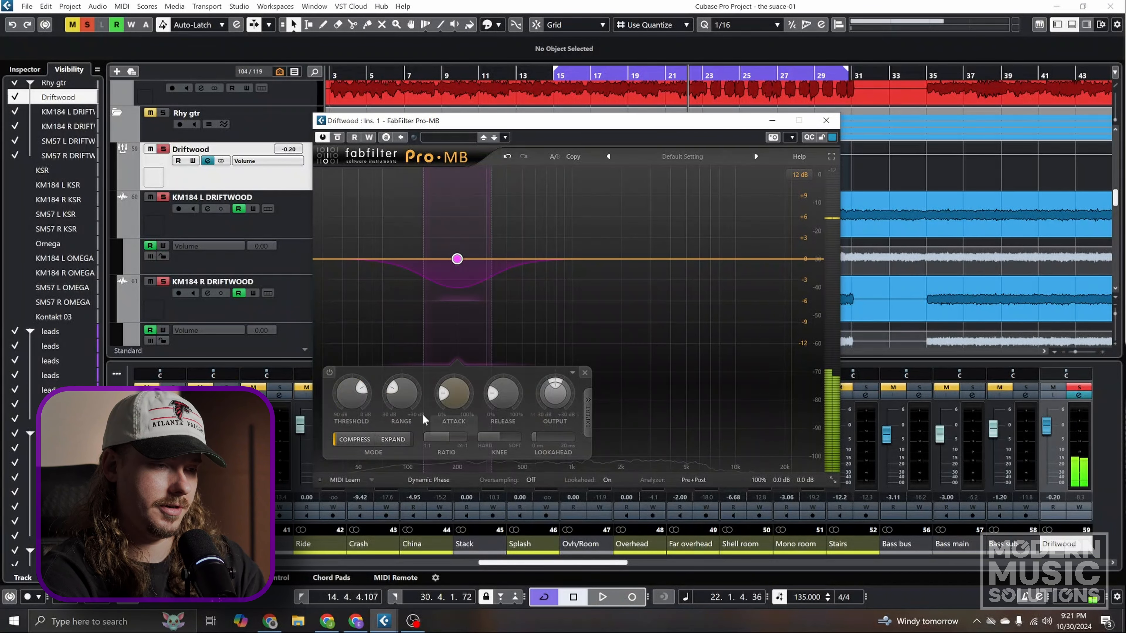
# Step: Turn down band 1's attack and release and compare the sound with Pro-MB bypassed and active during playback
pyautogui.moveTo(451, 399); pyautogui.dragTo(456, 462)
pyautogui.moveTo(503, 401); pyautogui.dragTo(506, 493)
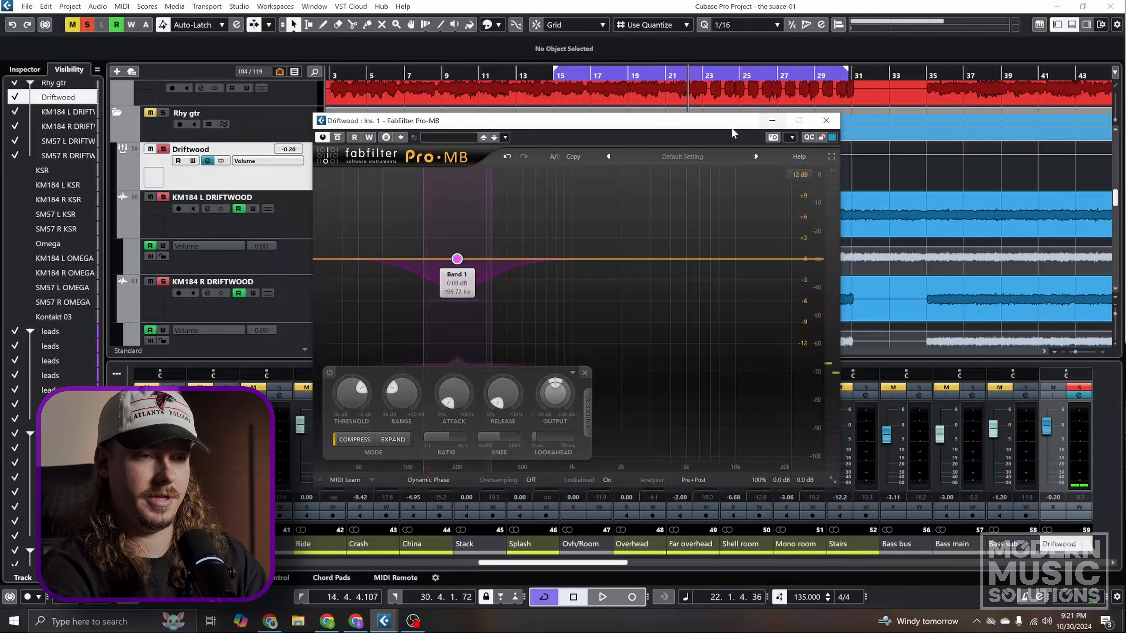
pyautogui.press('space')
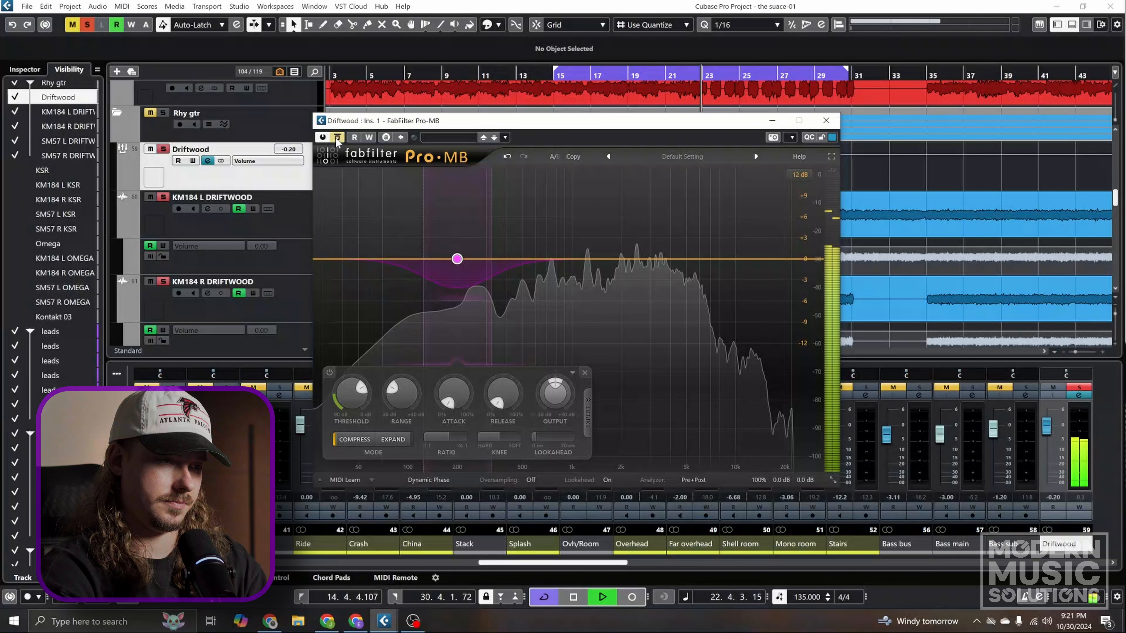
pyautogui.click(337, 138)
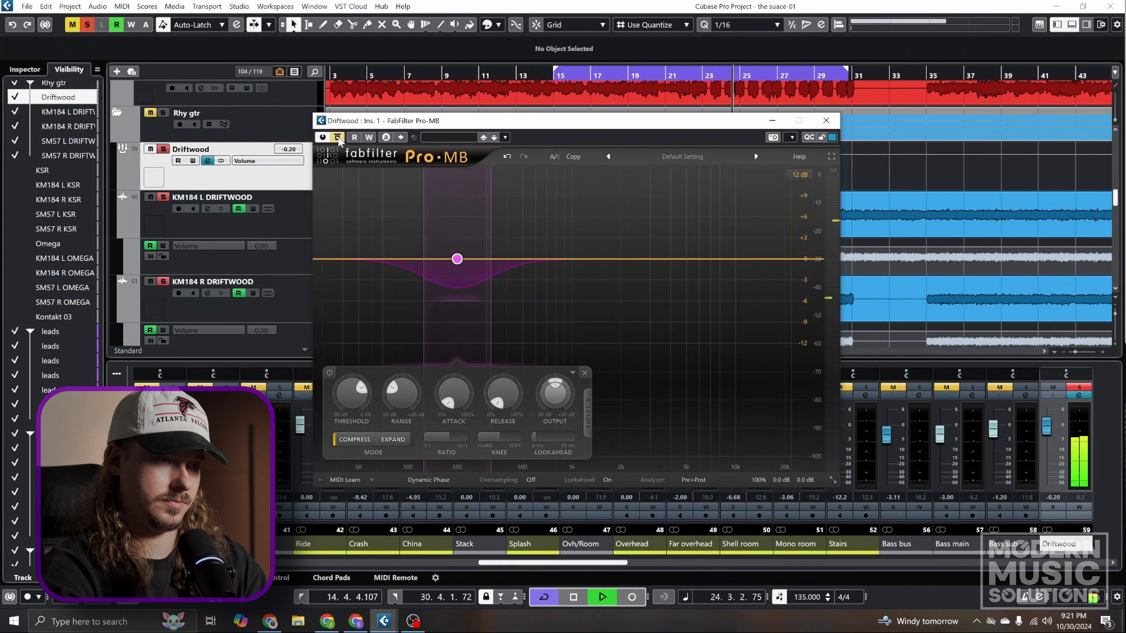
pyautogui.click(337, 138)
# Step: Lower band 1's threshold slightly and check the compression against the bypassed signal during playback
pyautogui.moveTo(351, 393); pyautogui.dragTo(346, 402)
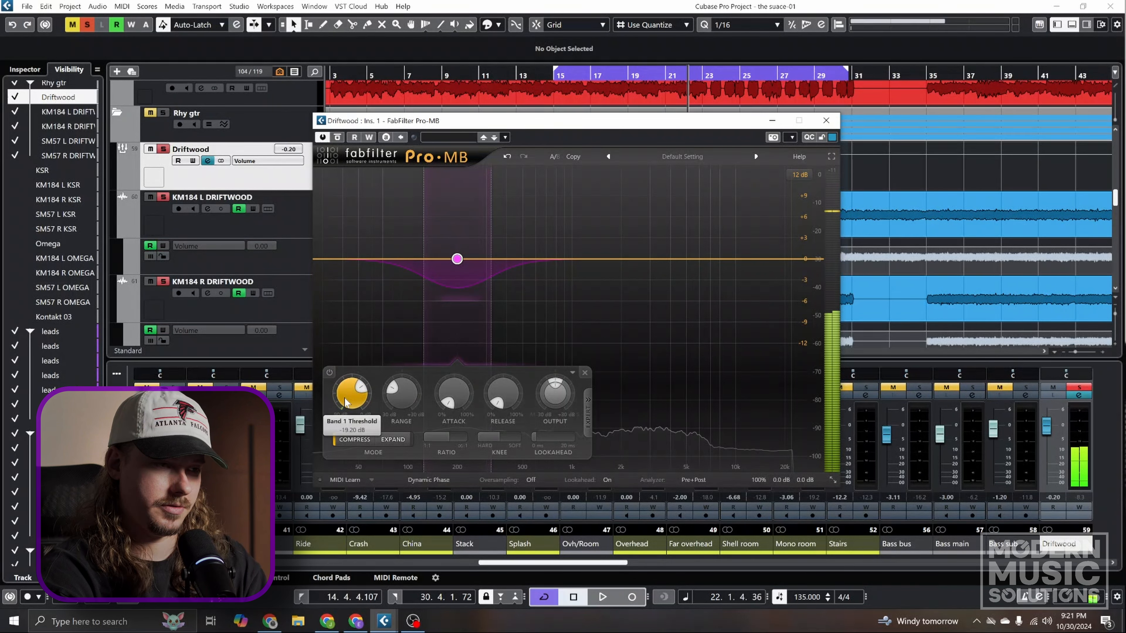
pyautogui.press('space')
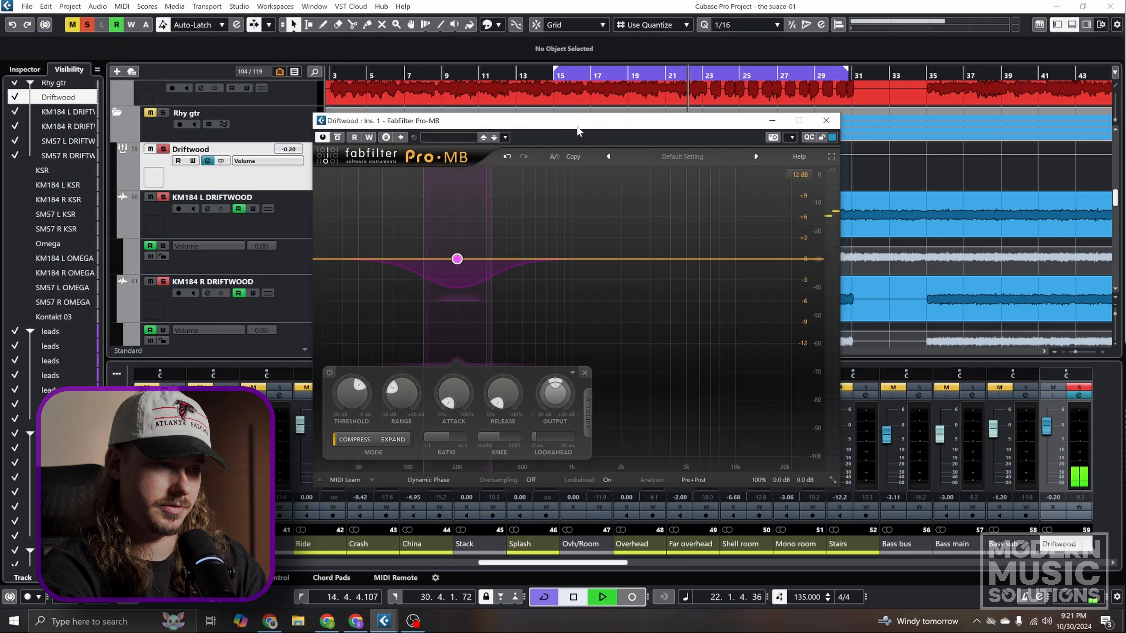
pyautogui.click(337, 137)
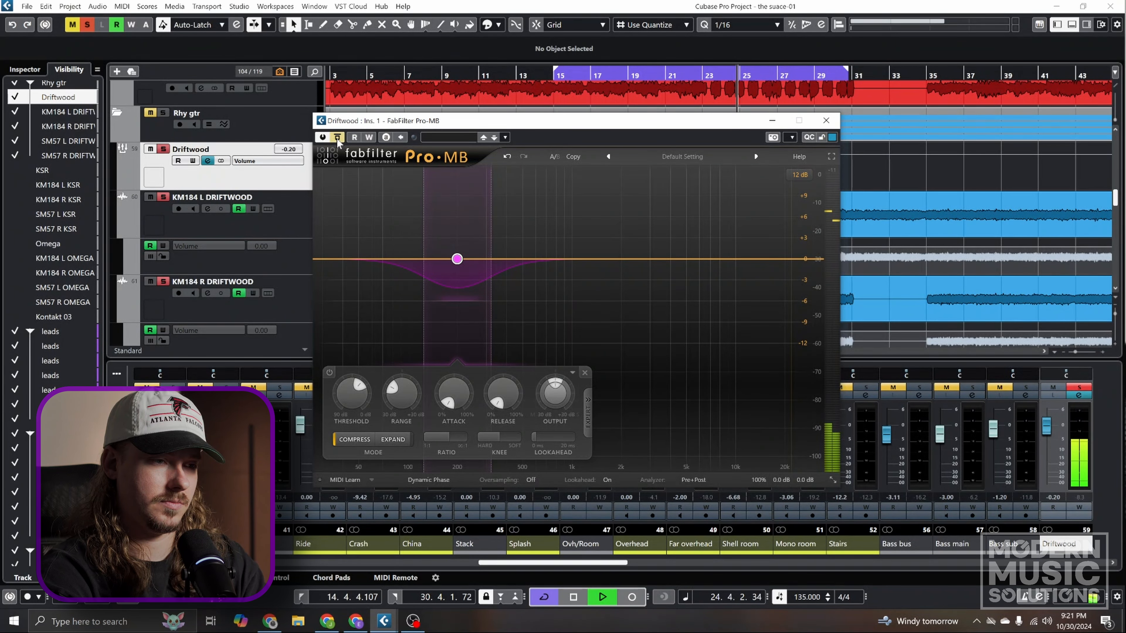
pyautogui.click(337, 137)
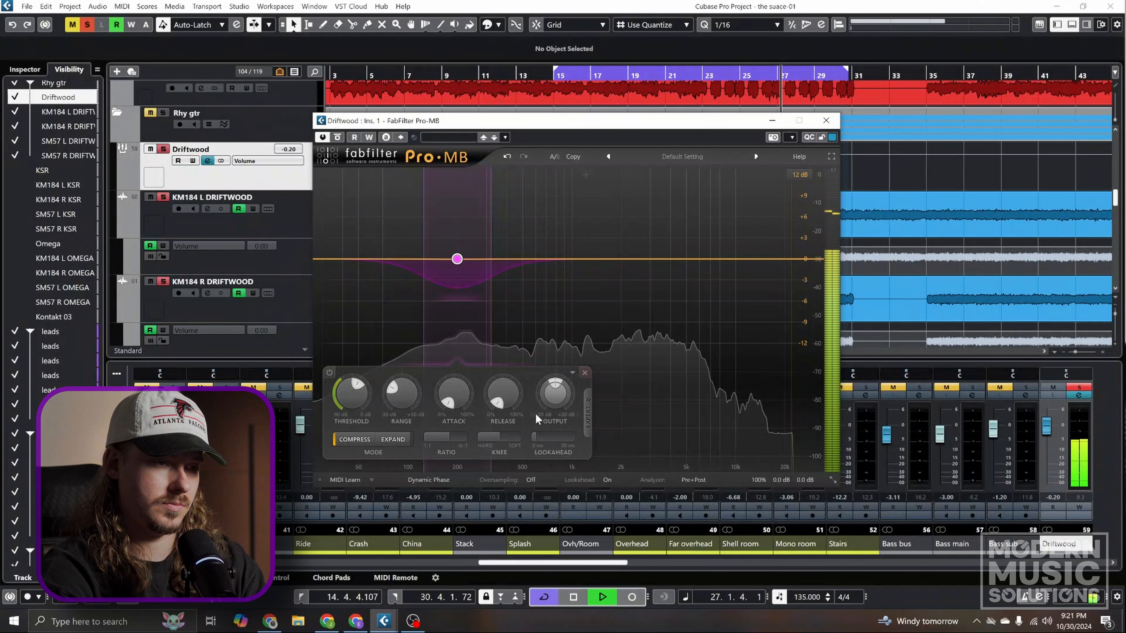
pyautogui.press('space')
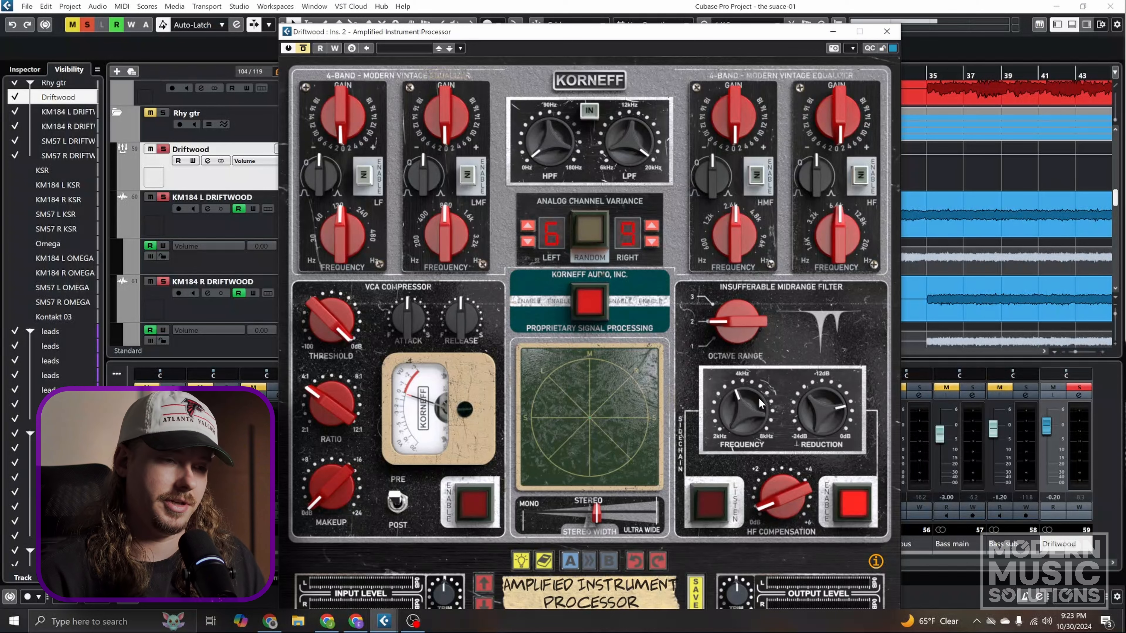
# Step: Inspect the Amplified Instrument Processor's rear panel, return to the front panel and take the effect out of bypass
pyautogui.click(589, 88)
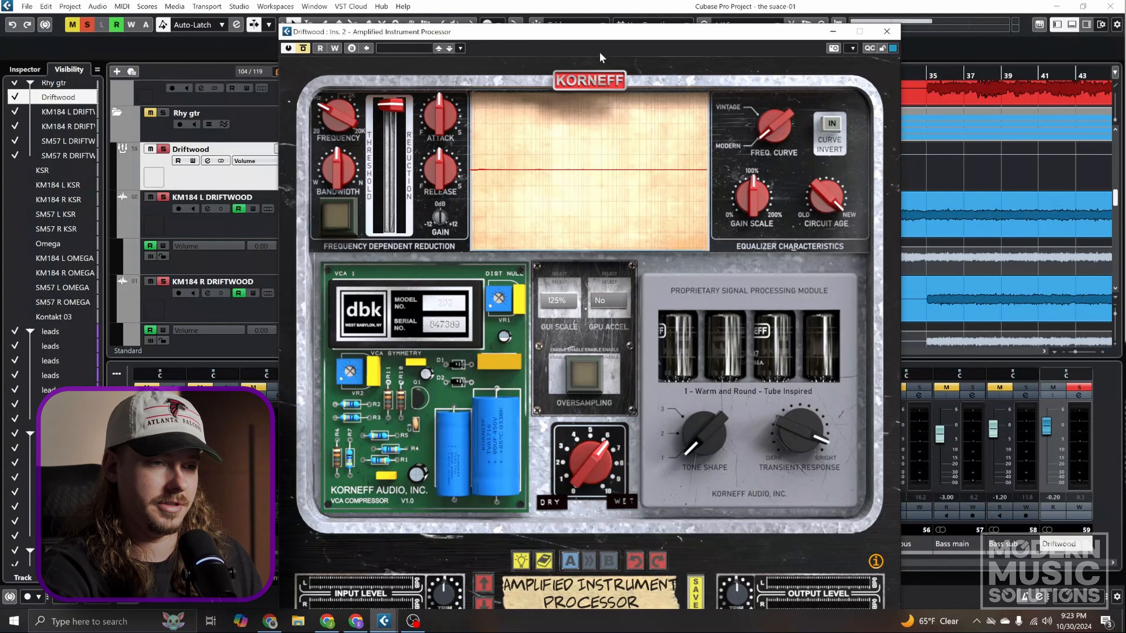
pyautogui.click(594, 80)
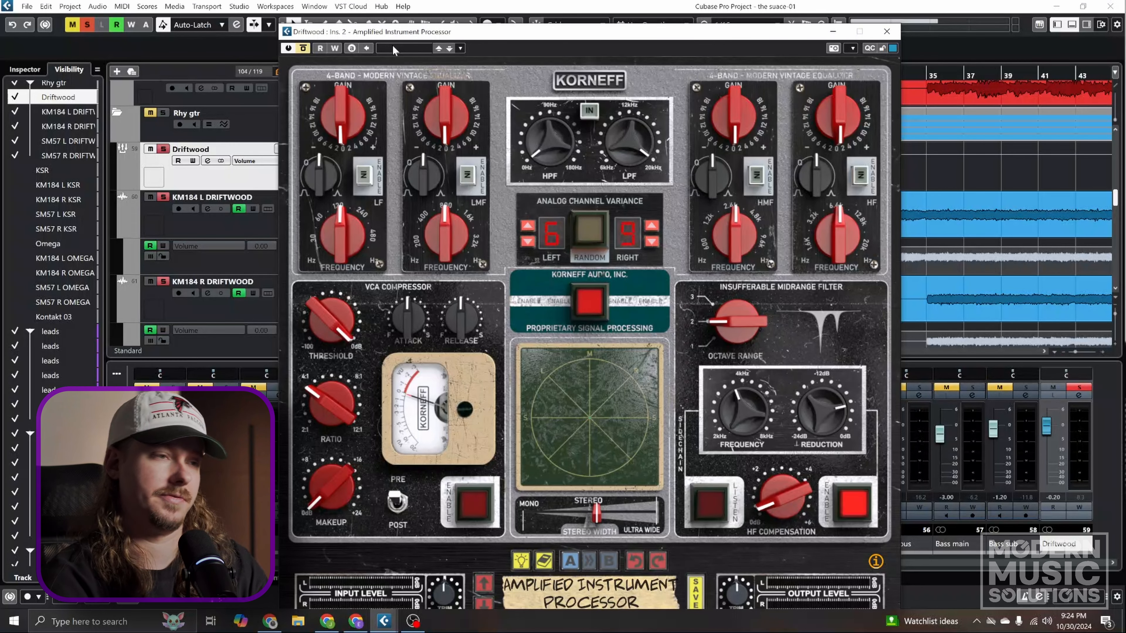
pyautogui.click(305, 51)
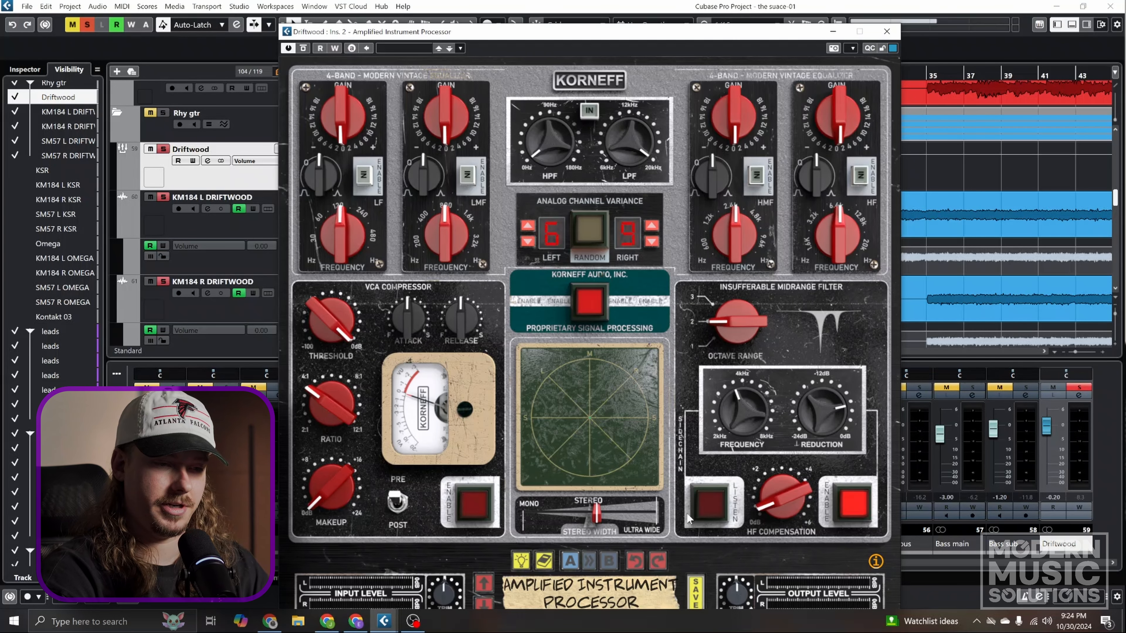
# Step: Audition the Insufferable Midrange Filter's sidechain with its Listen mode during playback, and turn Listen off
pyautogui.click(707, 510)
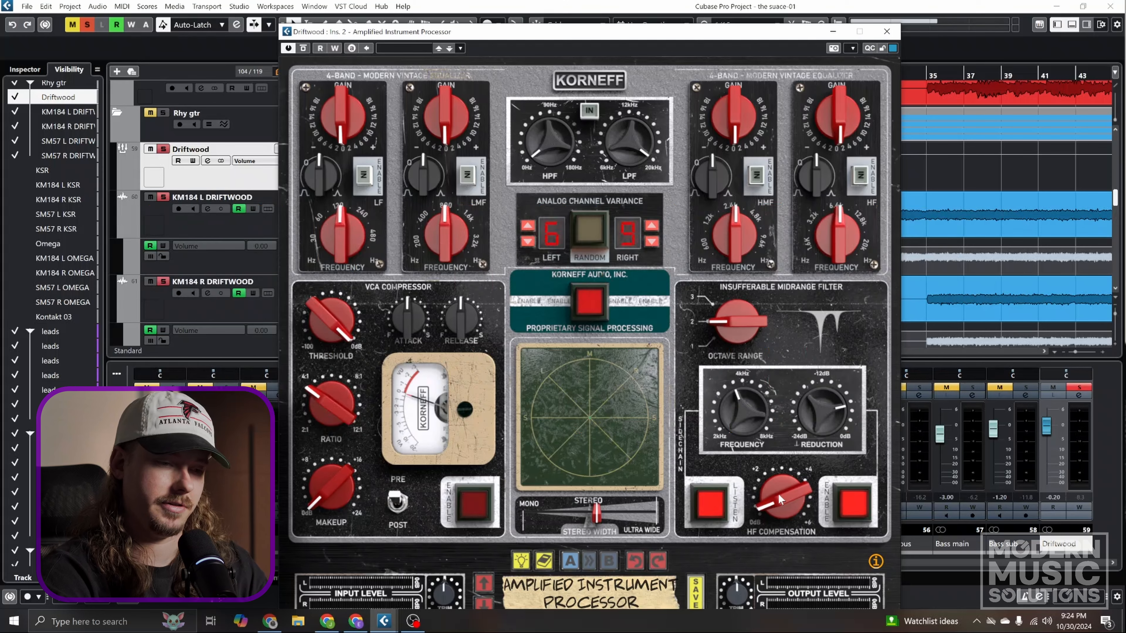
pyautogui.press('space')
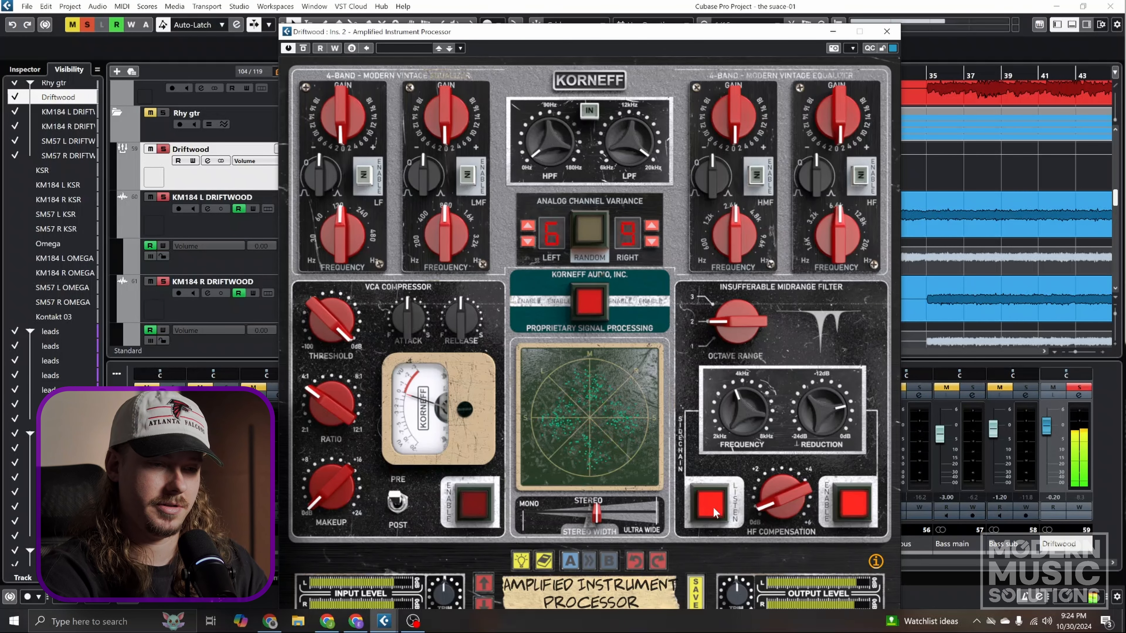
pyautogui.click(711, 506)
pyautogui.press('space')
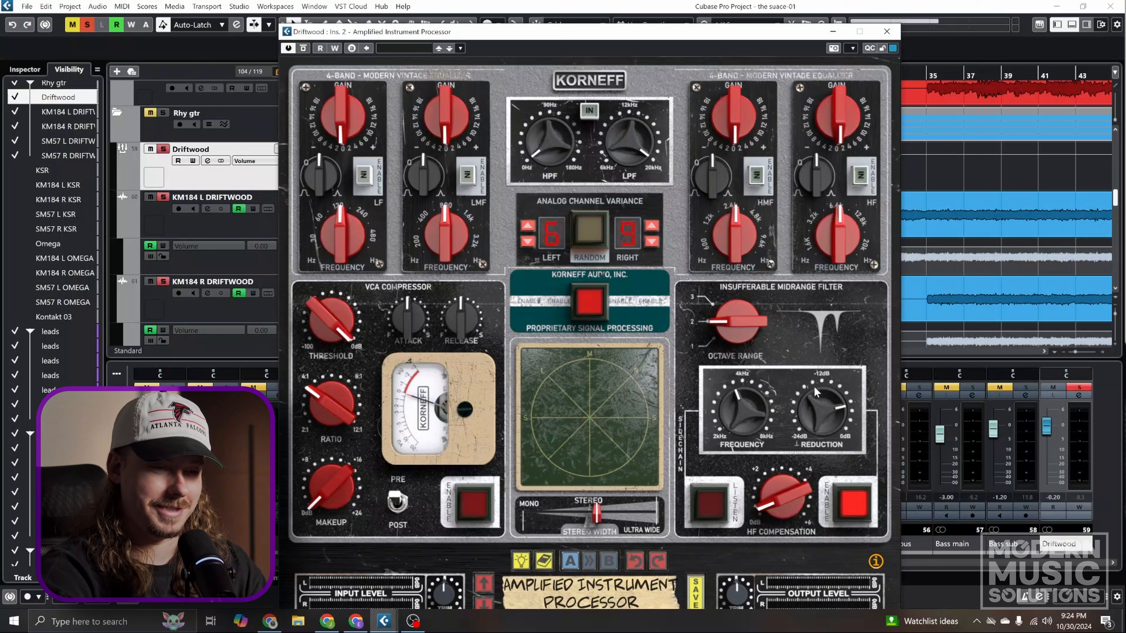
pyautogui.moveTo(835, 413)
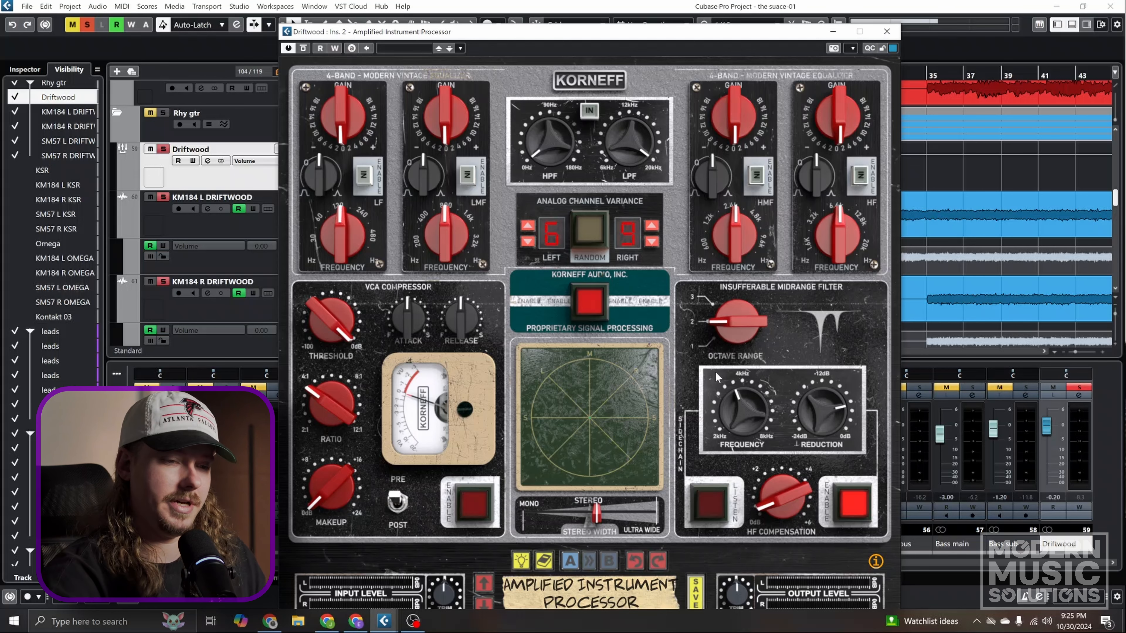
# Step: Examine the proprietary signal processing module and the dry/wet control on the rear panel, and return to the front panel
pyautogui.click(595, 81)
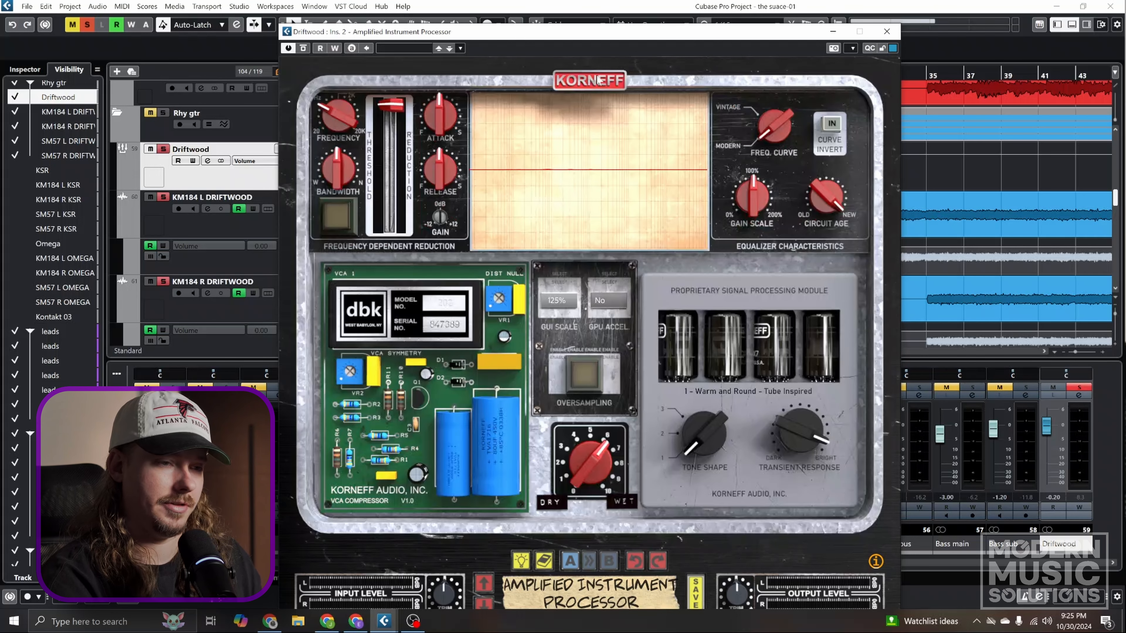
pyautogui.click(597, 81)
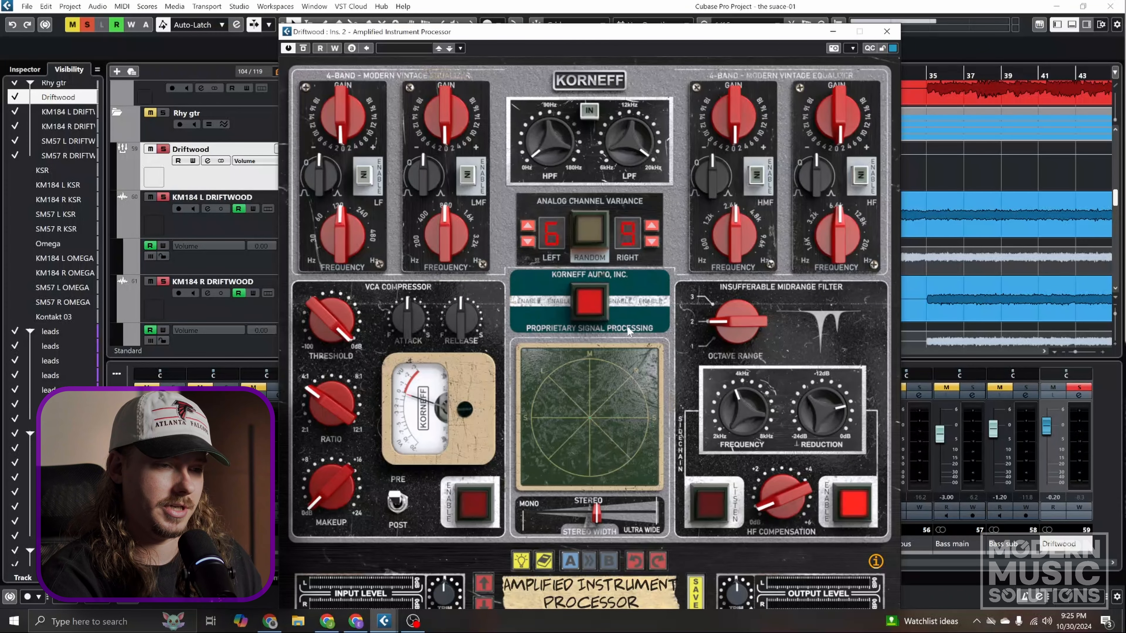
pyautogui.click(585, 83)
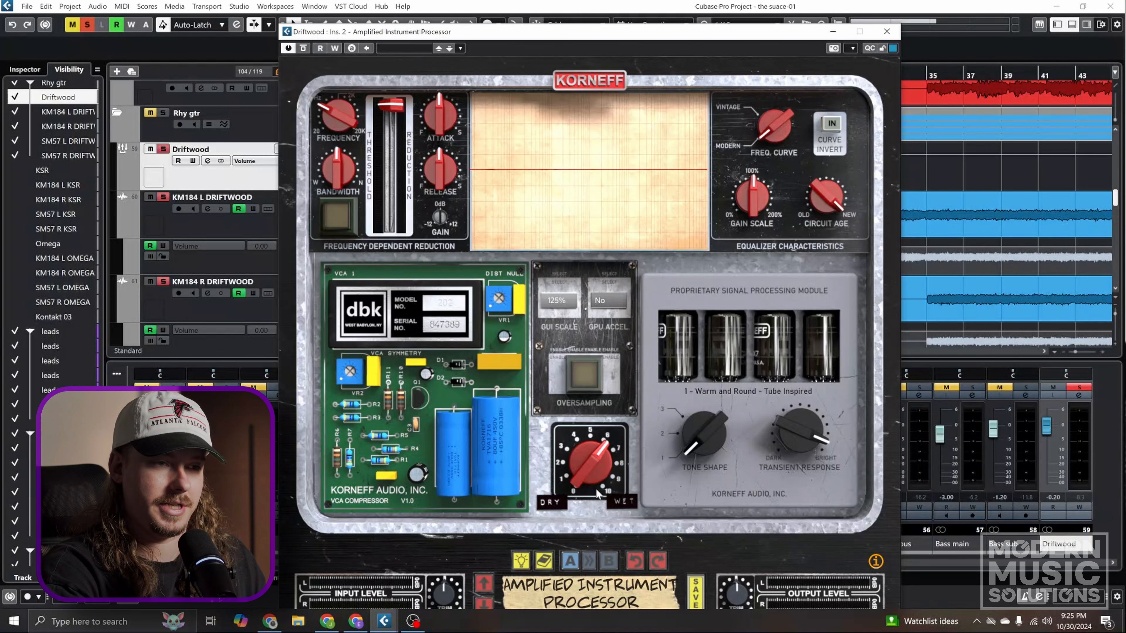
pyautogui.click(590, 81)
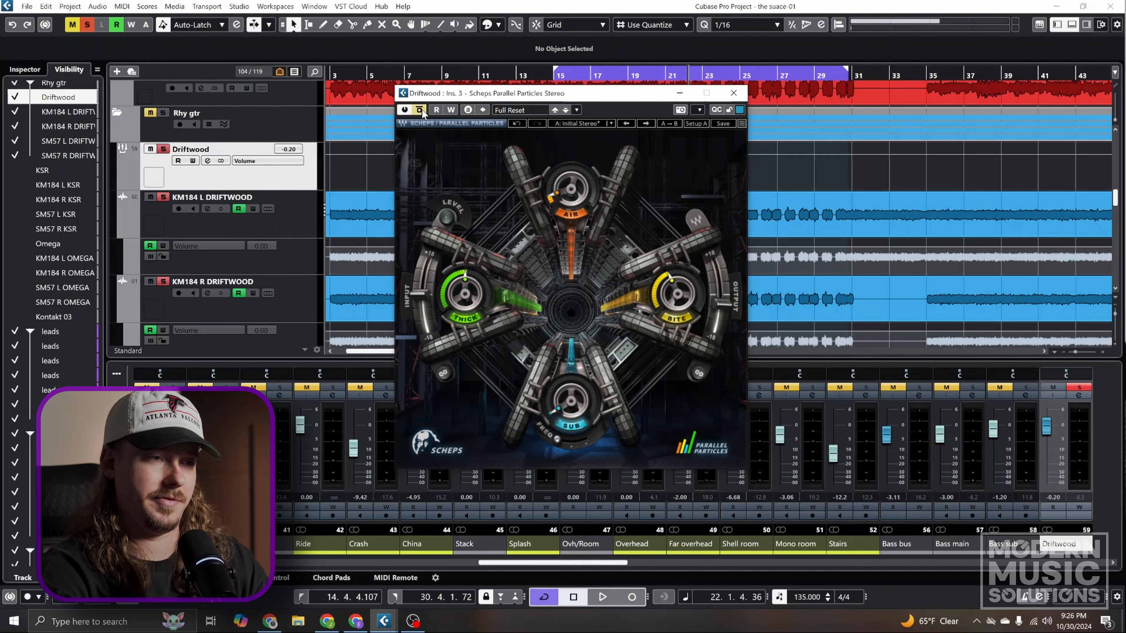
# Step: Compare Scheps Parallel Particles bypassed and active while playing the loop, leave the effect active and stop playback
pyautogui.press('space')
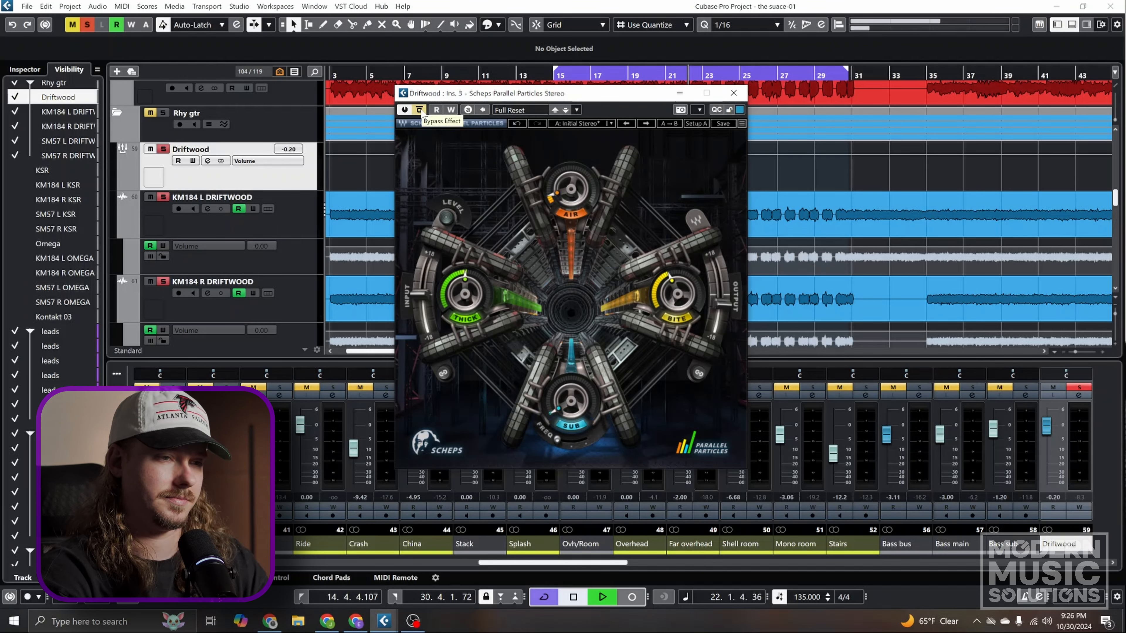
pyautogui.click(420, 110)
pyautogui.click(420, 111)
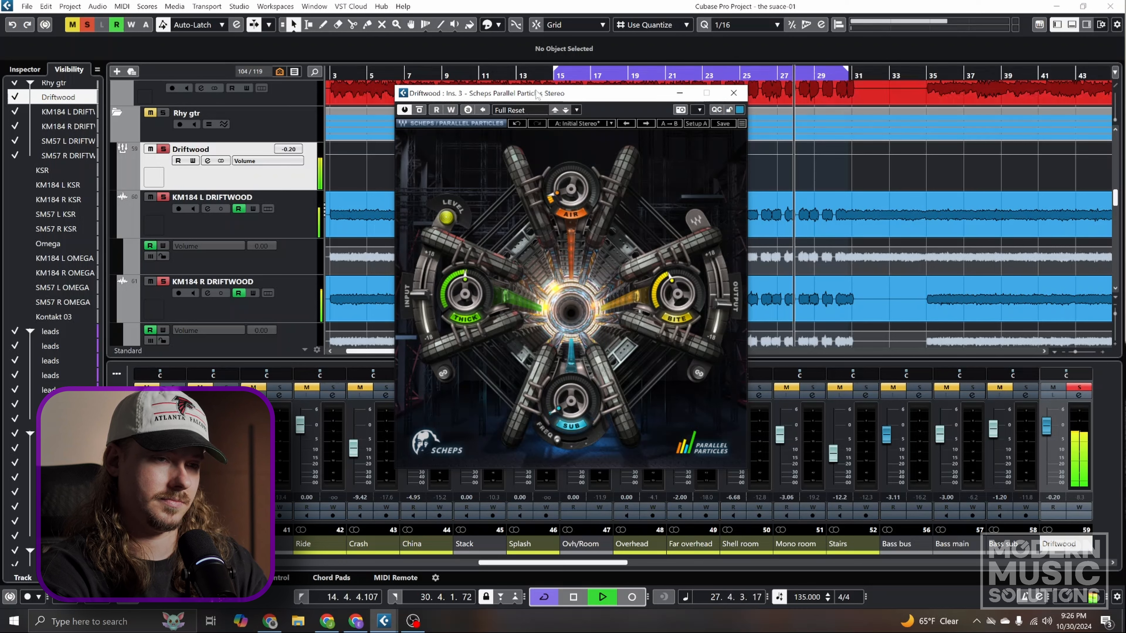
pyautogui.click(420, 111)
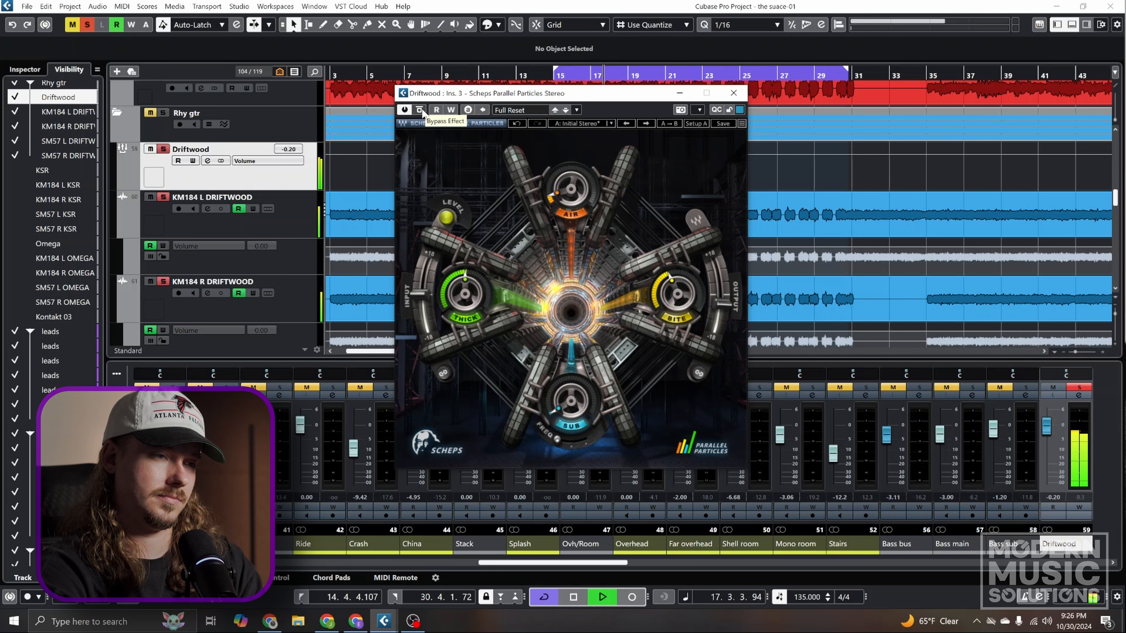
pyautogui.click(422, 110)
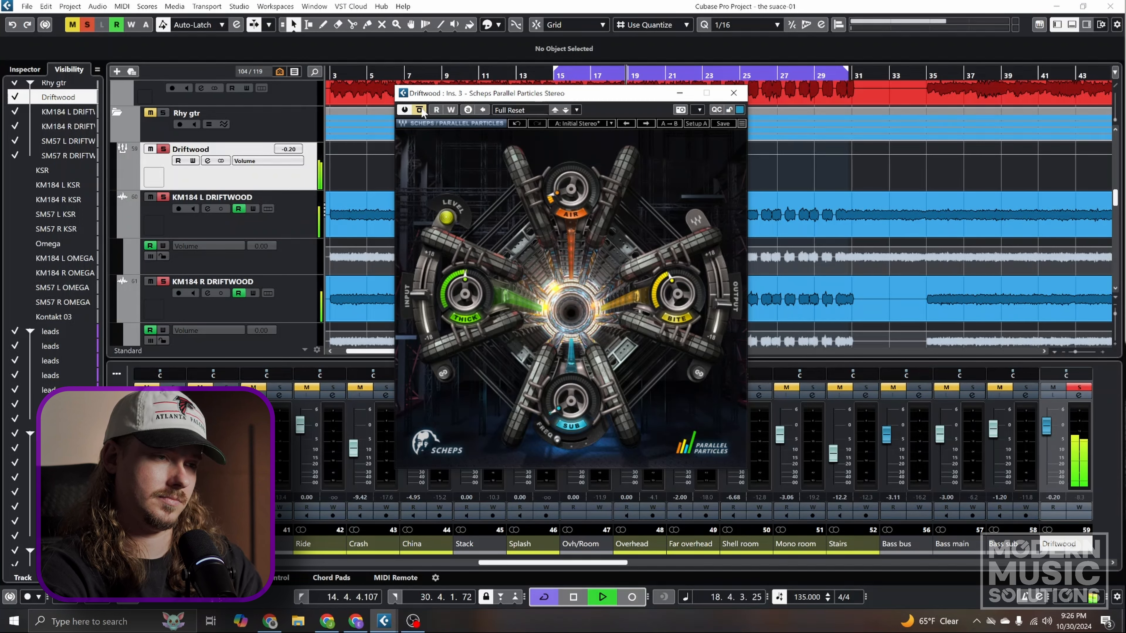
pyautogui.click(422, 109)
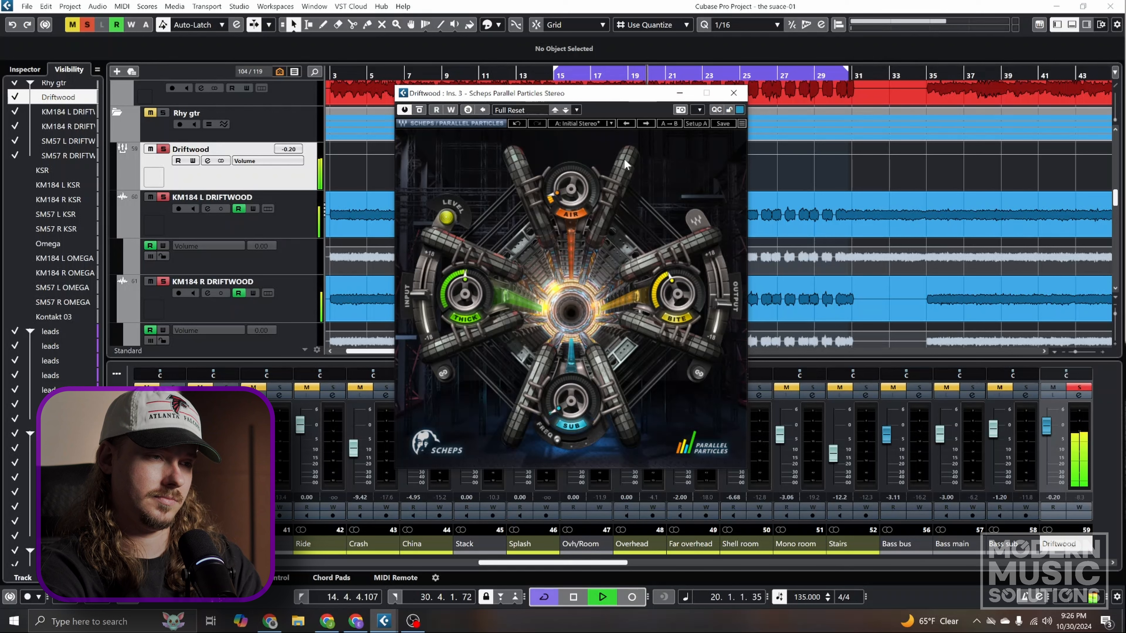
pyautogui.press('space')
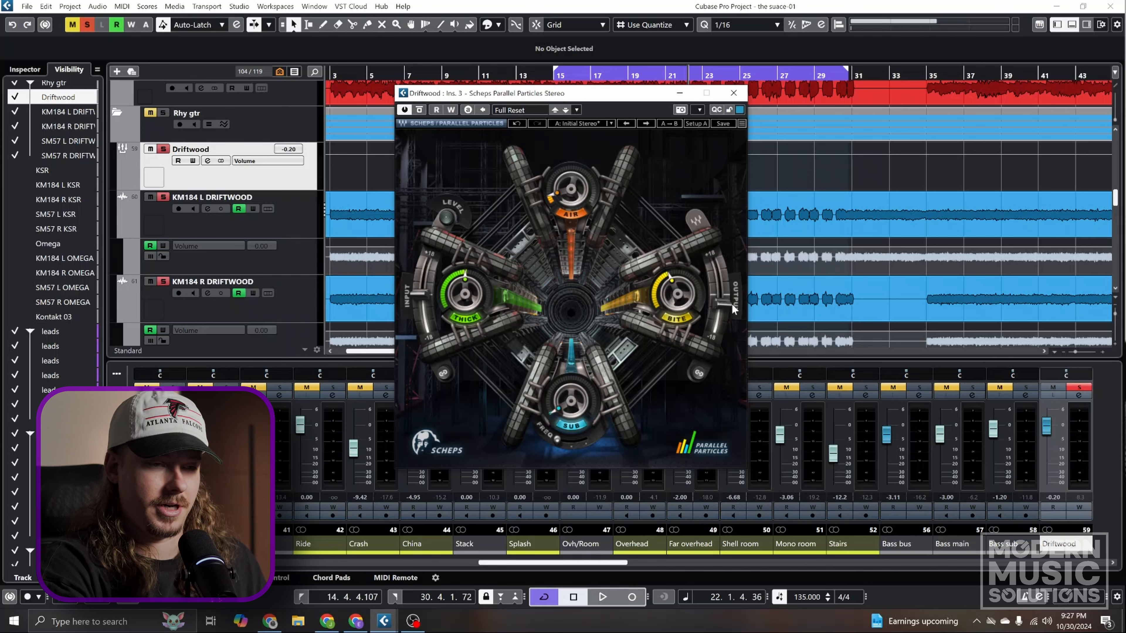
pyautogui.moveTo(718, 315)
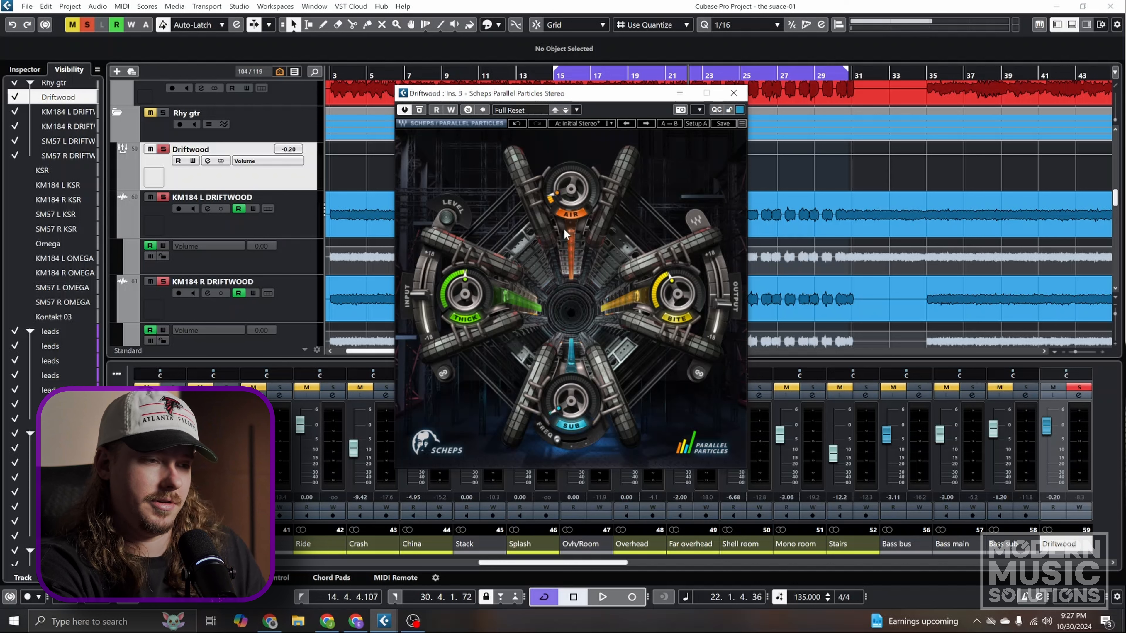
pyautogui.moveTo(459, 297)
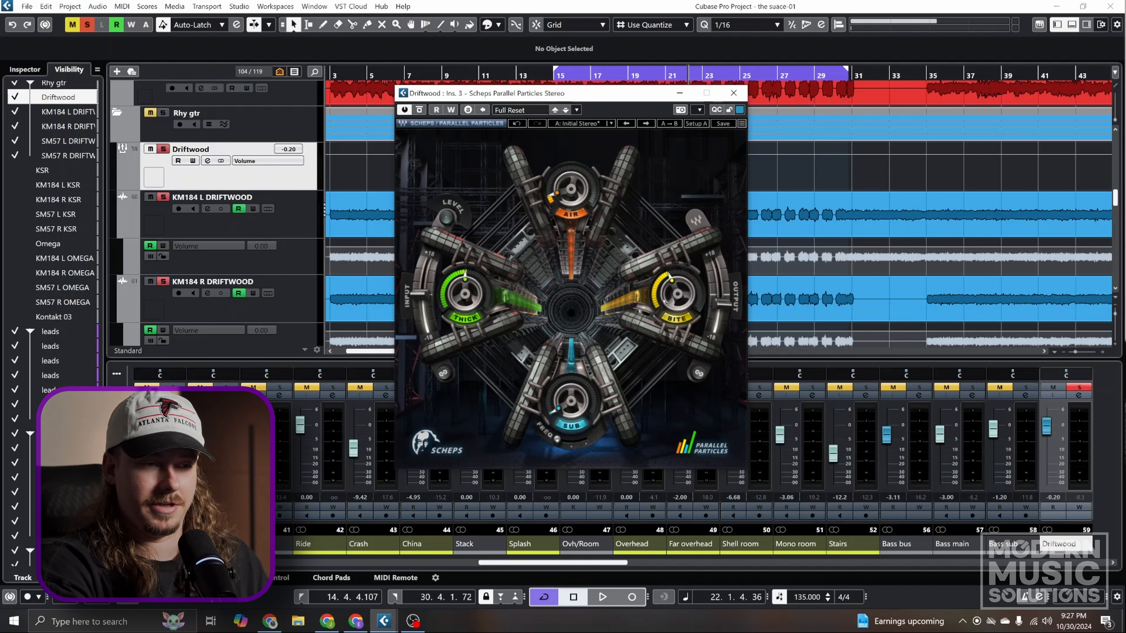
# Step: Review the Bite and Air controls in Scheps Parallel Particles and close the plug-in
pyautogui.moveTo(673, 301)
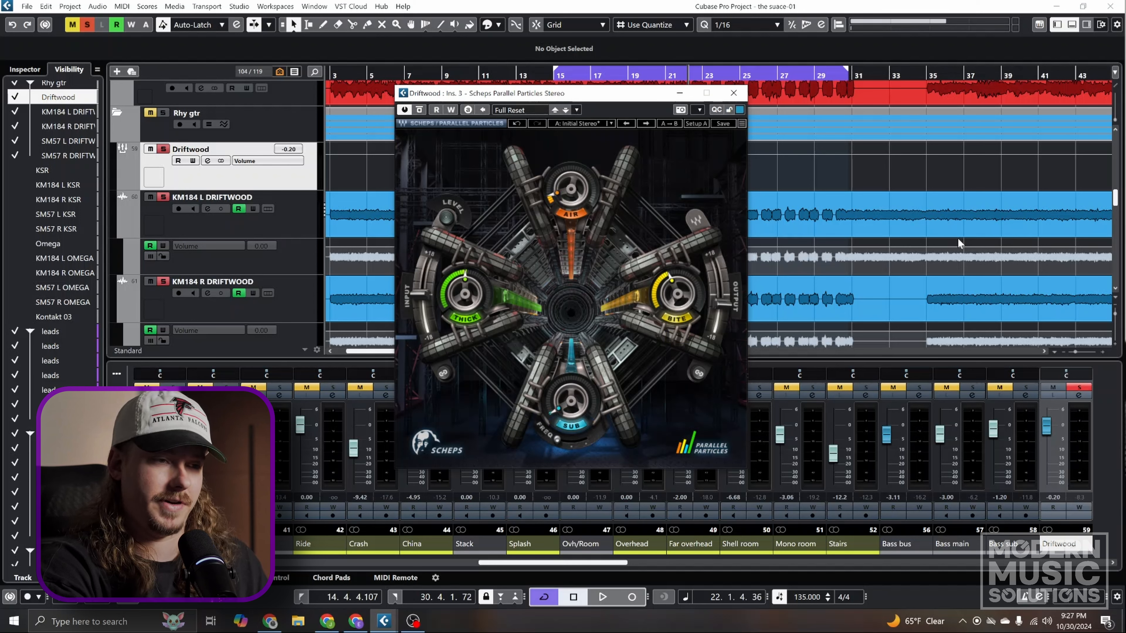
pyautogui.moveTo(572, 200)
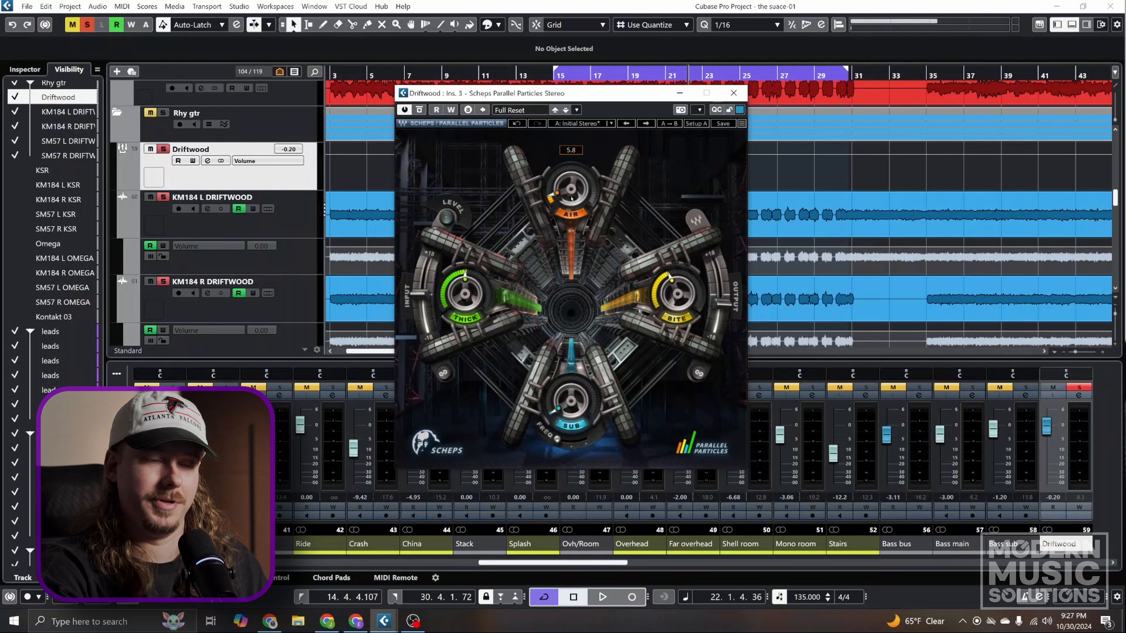
pyautogui.click(734, 93)
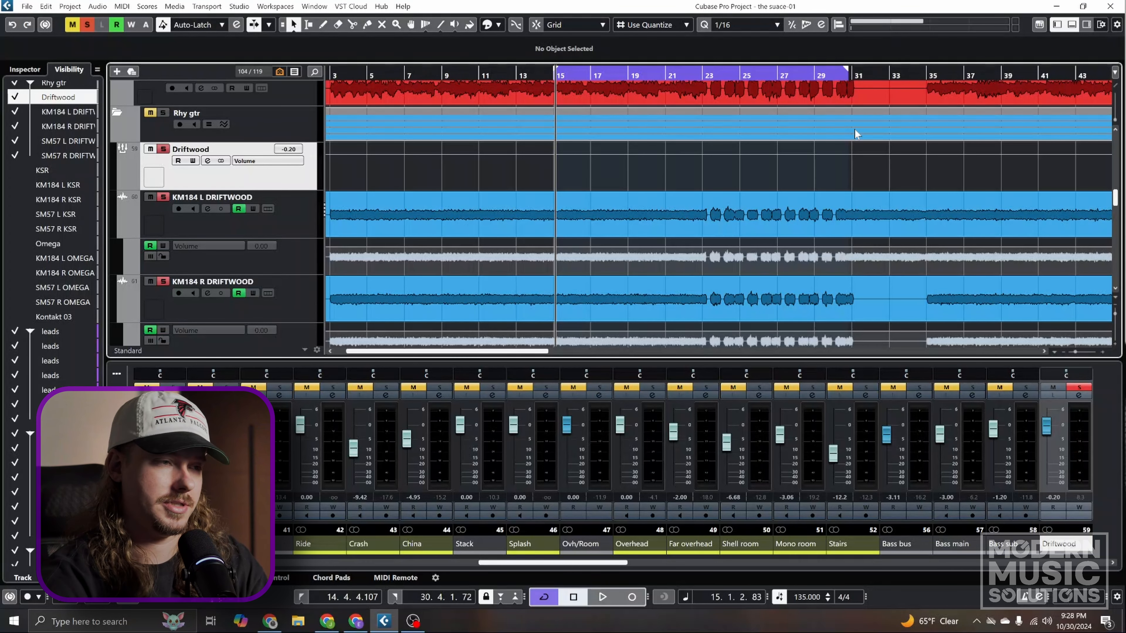
# Step: Play the loop with the Driftwood group soloed and in the full mix, stop playback and solo the group again
pyautogui.press('space')
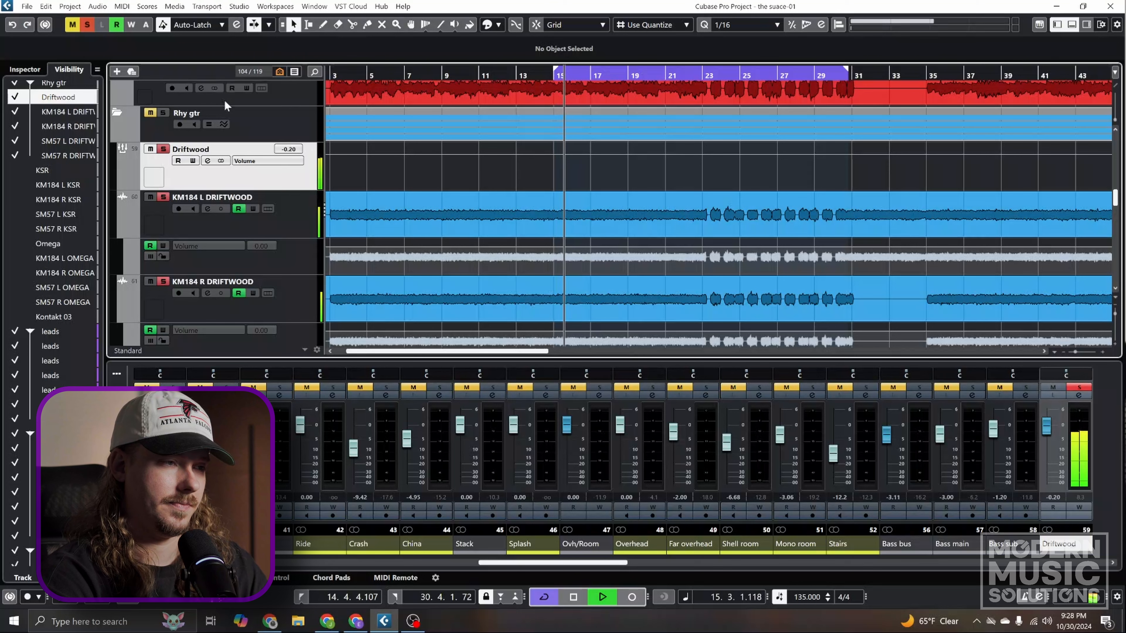
pyautogui.click(163, 149)
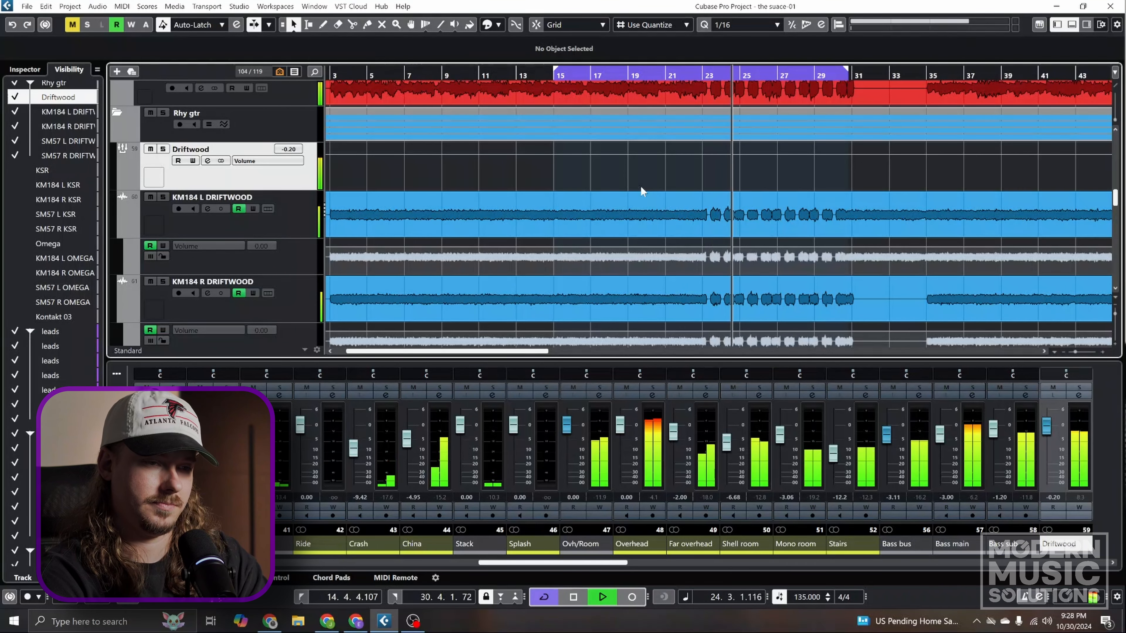
pyautogui.press('space')
pyautogui.press('s')
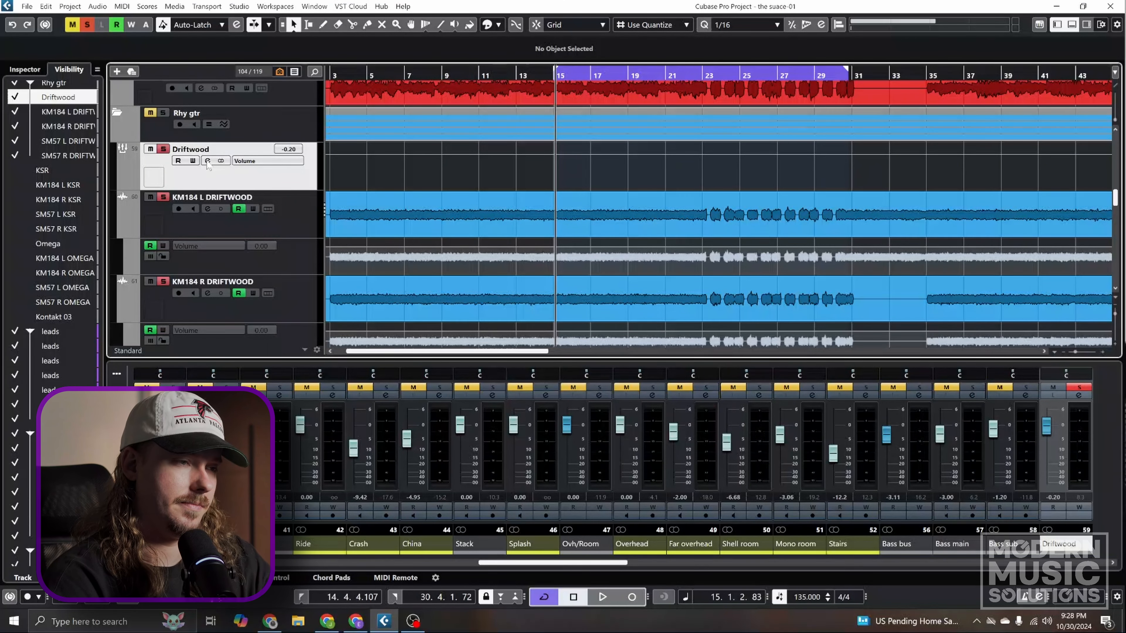
# Step: Activate the Pro-Q 3 in insert 4 of the Driftwood channel, examine its mid-channel boost, and close it
pyautogui.click(208, 160)
pyautogui.click(179, 346)
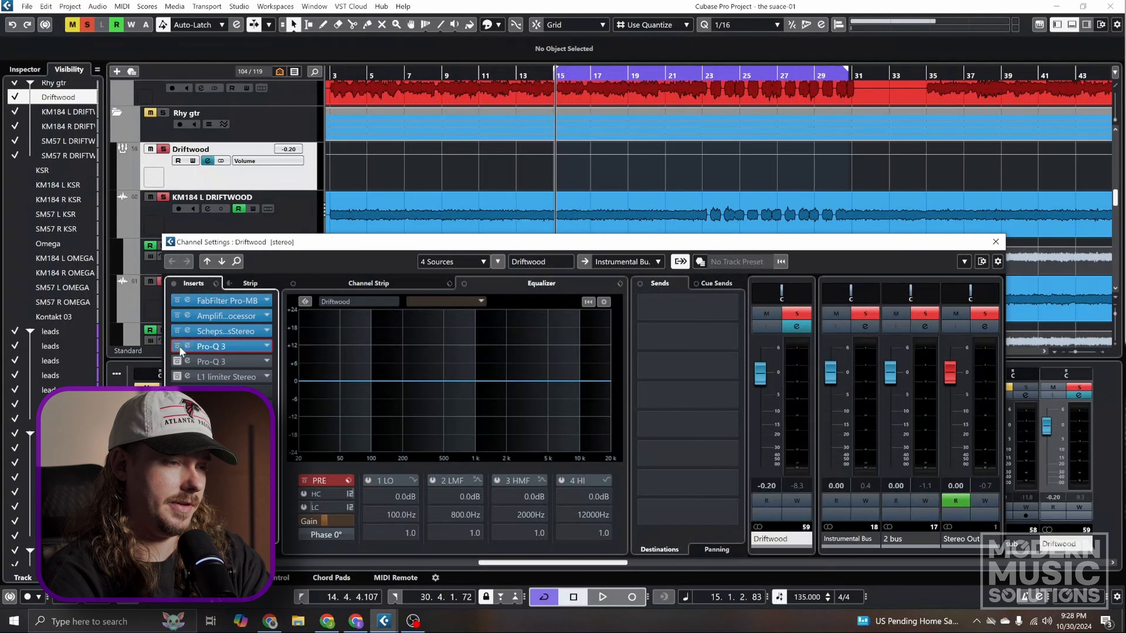
pyautogui.click(228, 346)
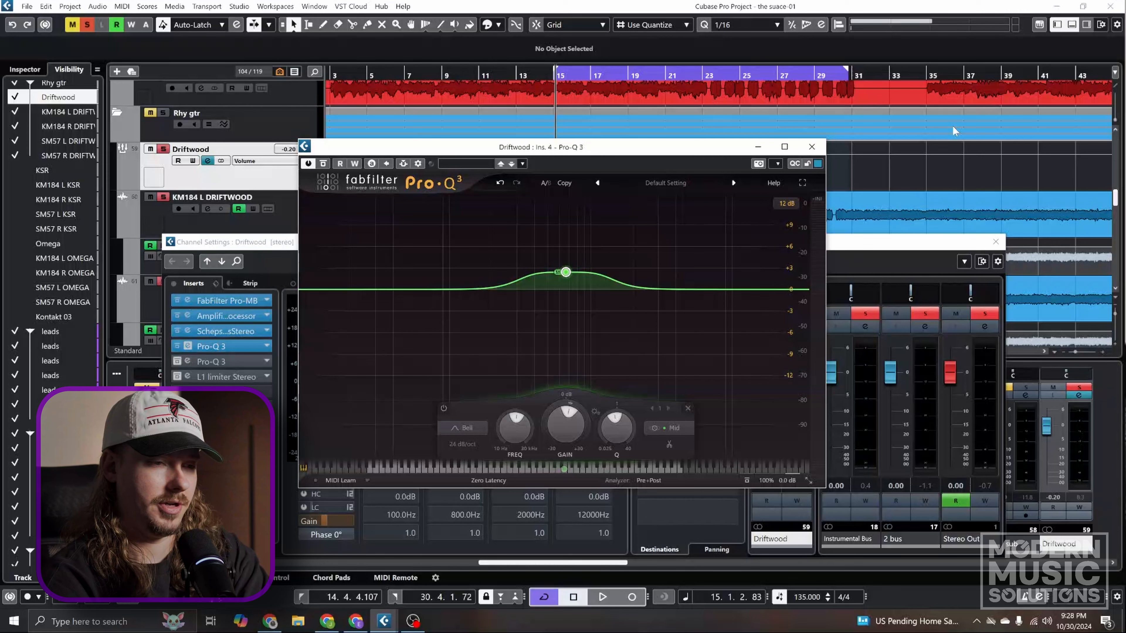
pyautogui.click(668, 428)
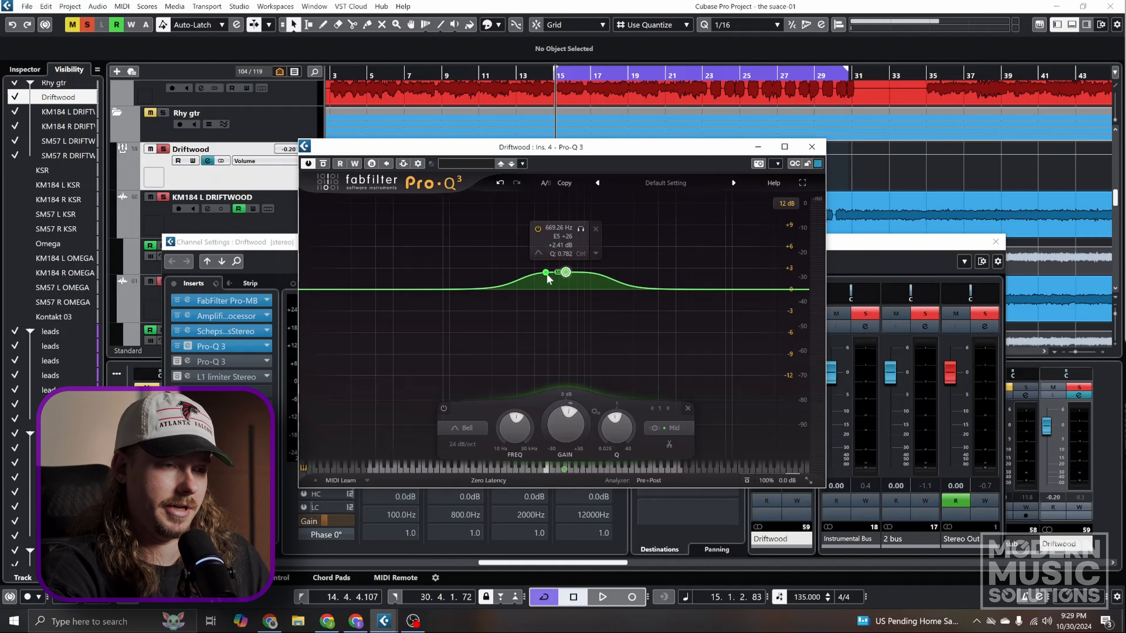
pyautogui.click(812, 147)
# Step: Activate the second Pro-Q 3 and the L1 limiter on the Driftwood channel, reviewing and closing each plug-in
pyautogui.click(222, 361)
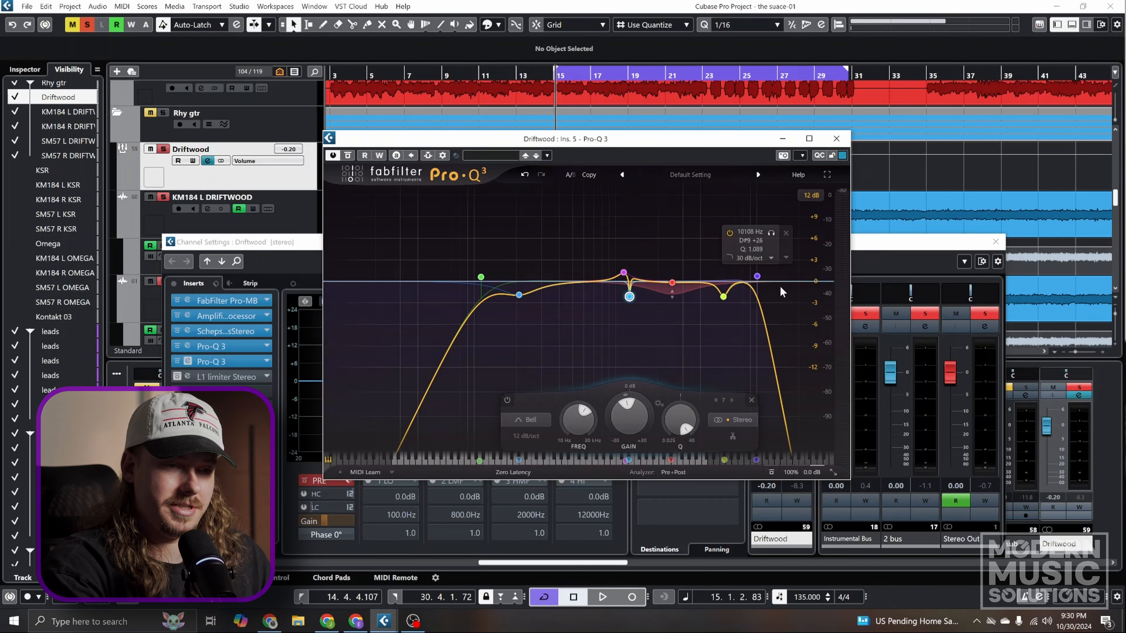
pyautogui.click(836, 141)
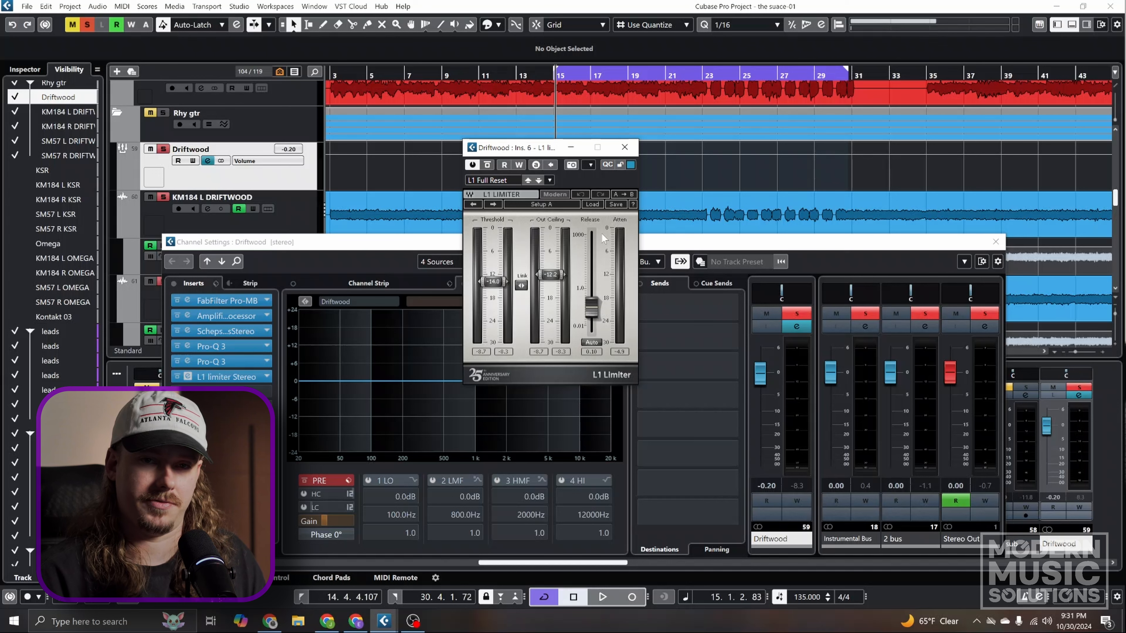
pyautogui.click(625, 148)
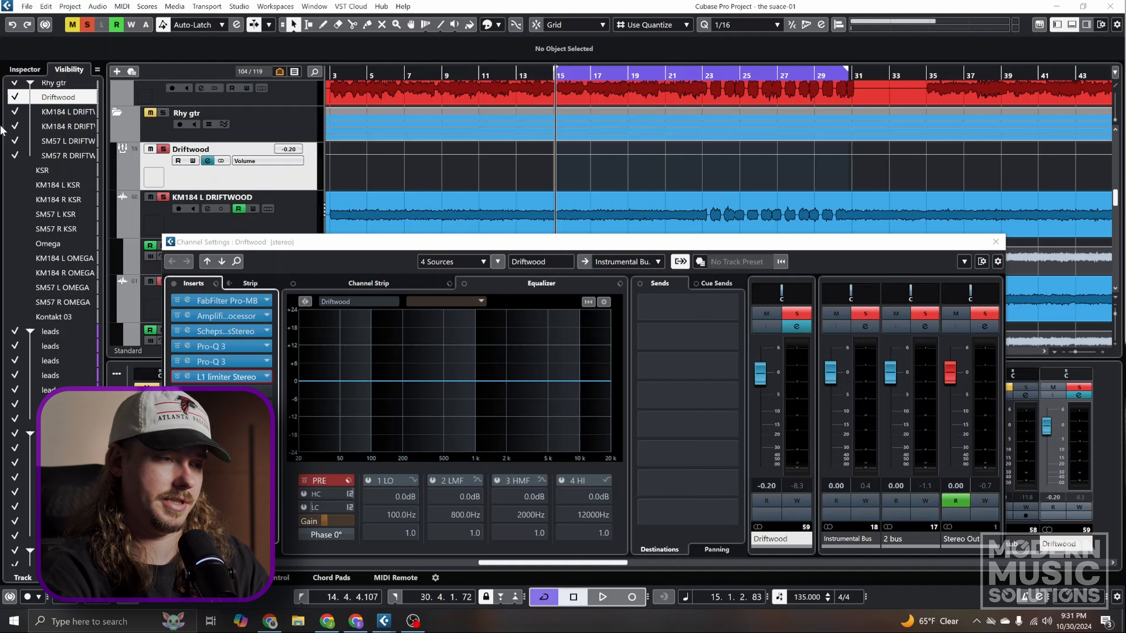
# Step: Compare the soloed Driftwood group with its whole insert chain bypassed and active during playback, leaving the inserts active
pyautogui.click(173, 283)
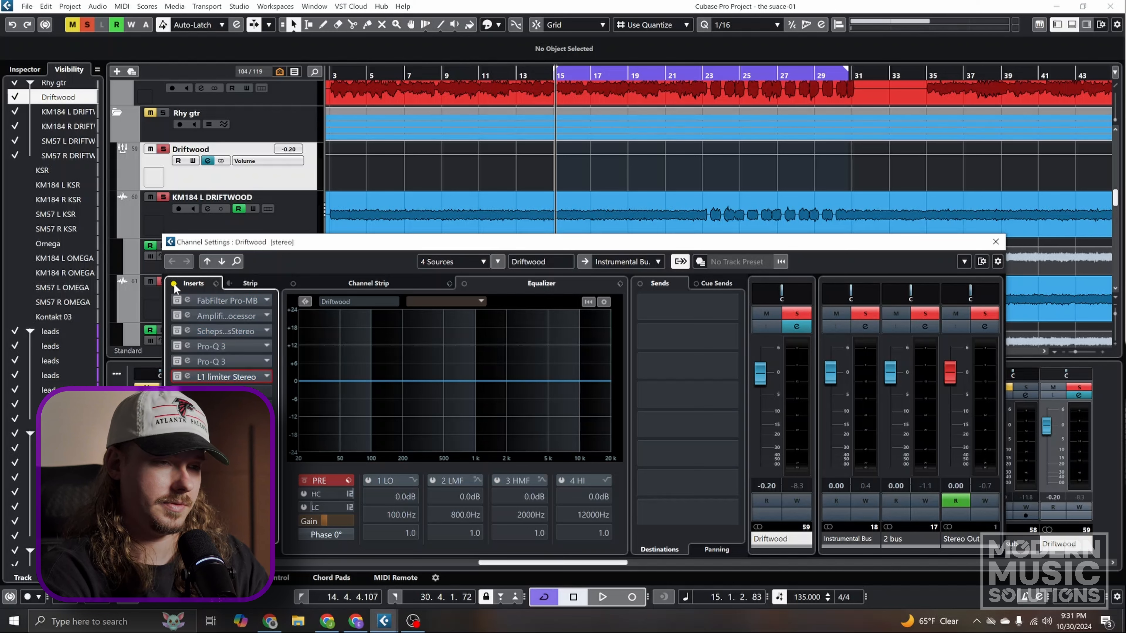
pyautogui.press('space')
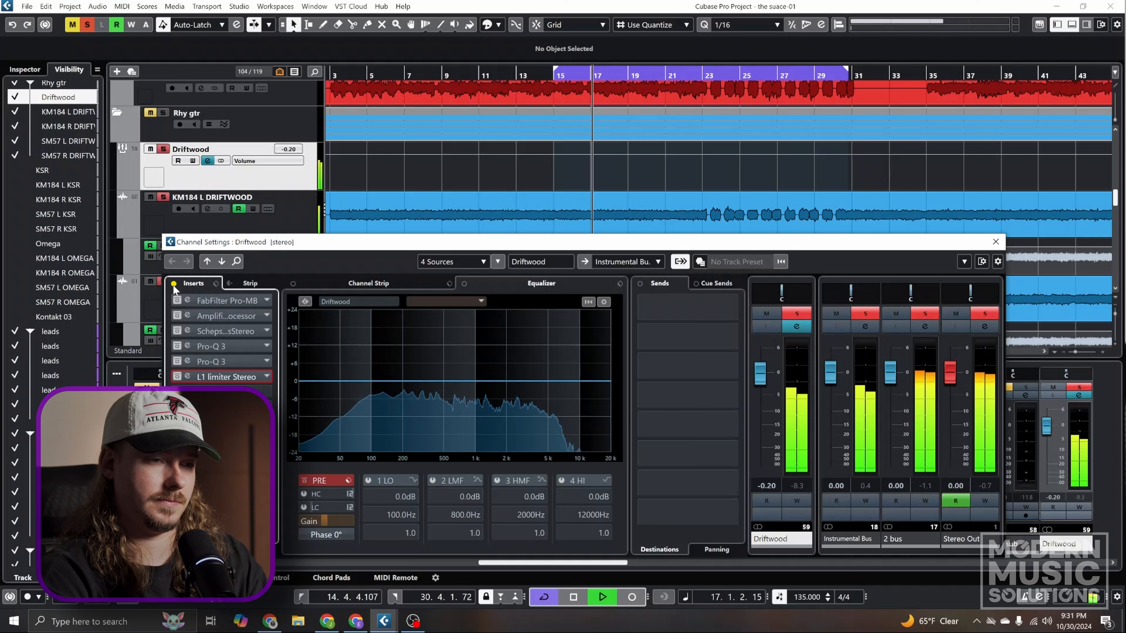
pyautogui.click(174, 284)
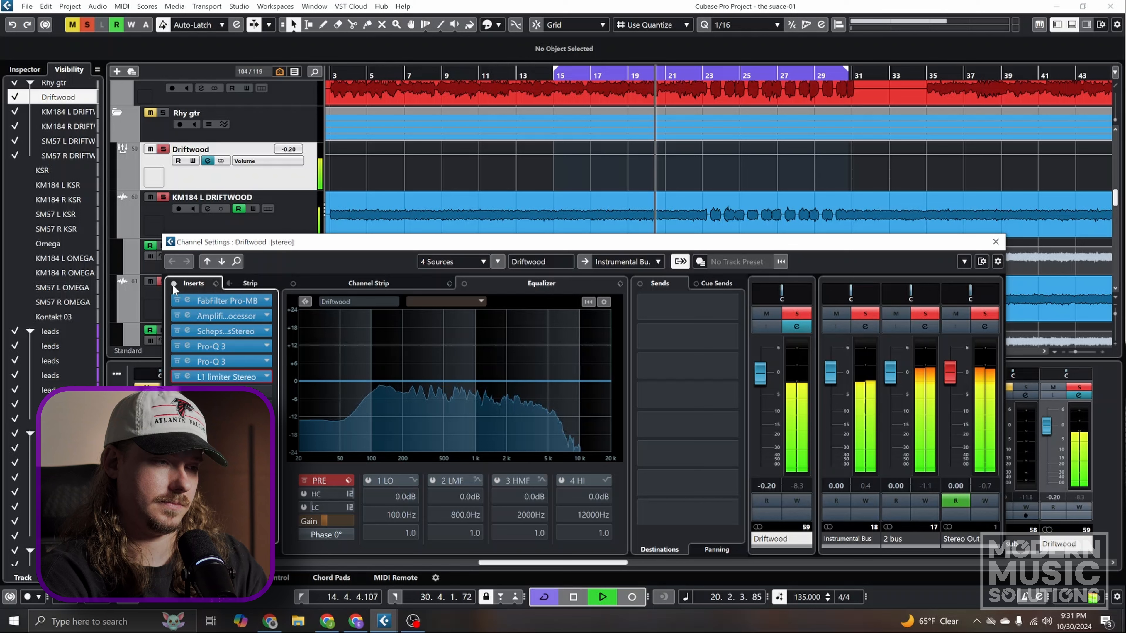
pyautogui.click(173, 285)
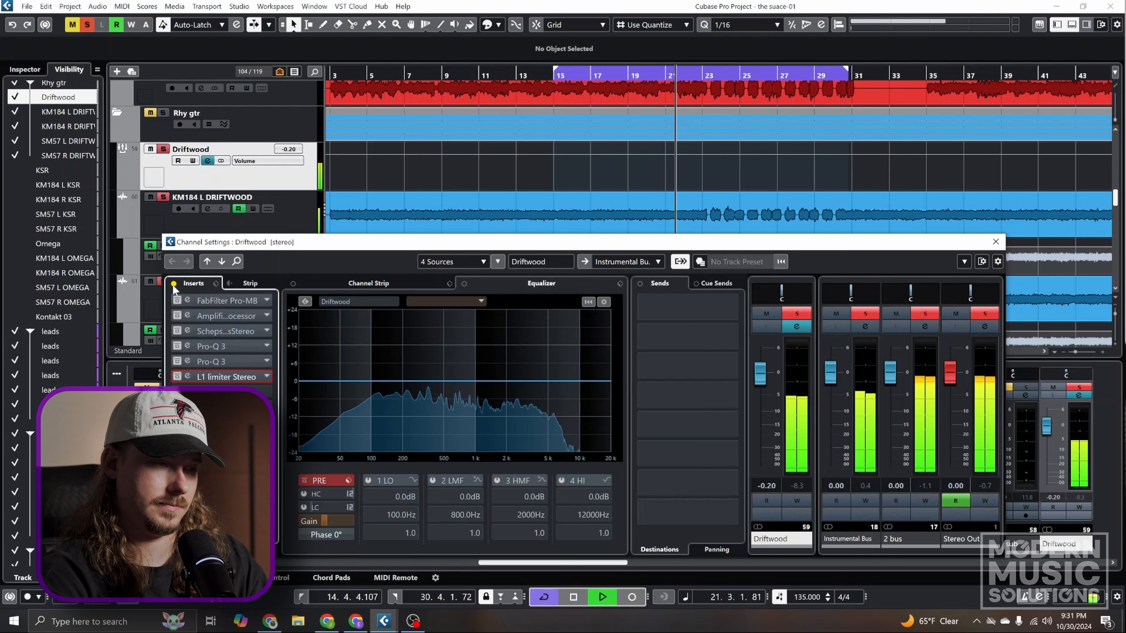
pyautogui.click(174, 284)
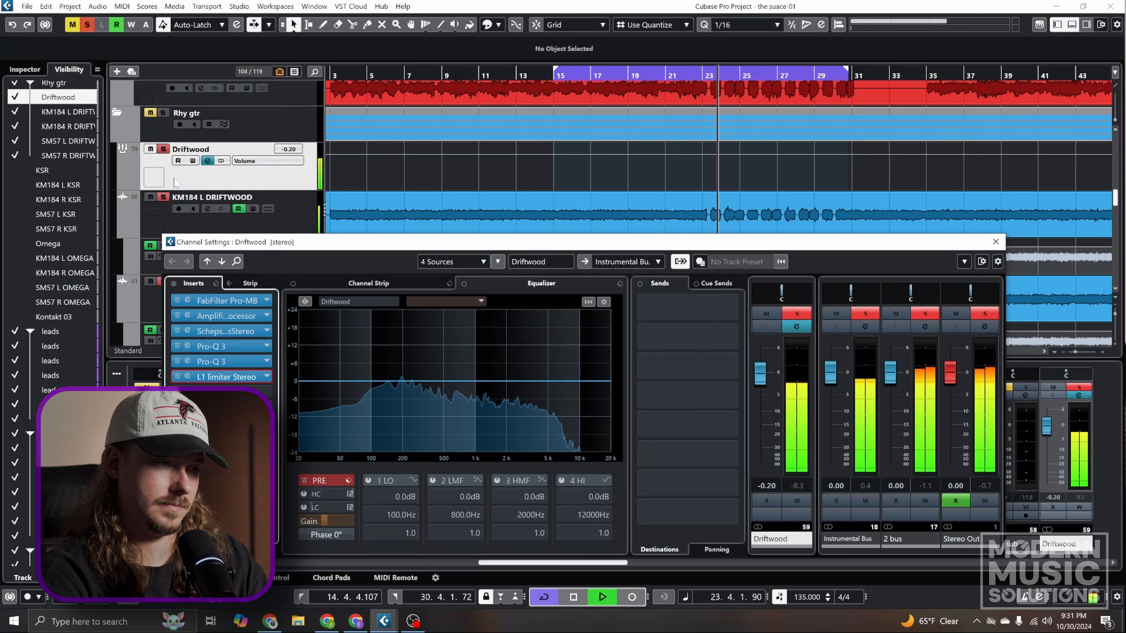
# Step: Unsolo Driftwood, compare its insert chain bypassed and active within the full mix, leave it active and stop playback
pyautogui.click(163, 149)
pyautogui.click(208, 160)
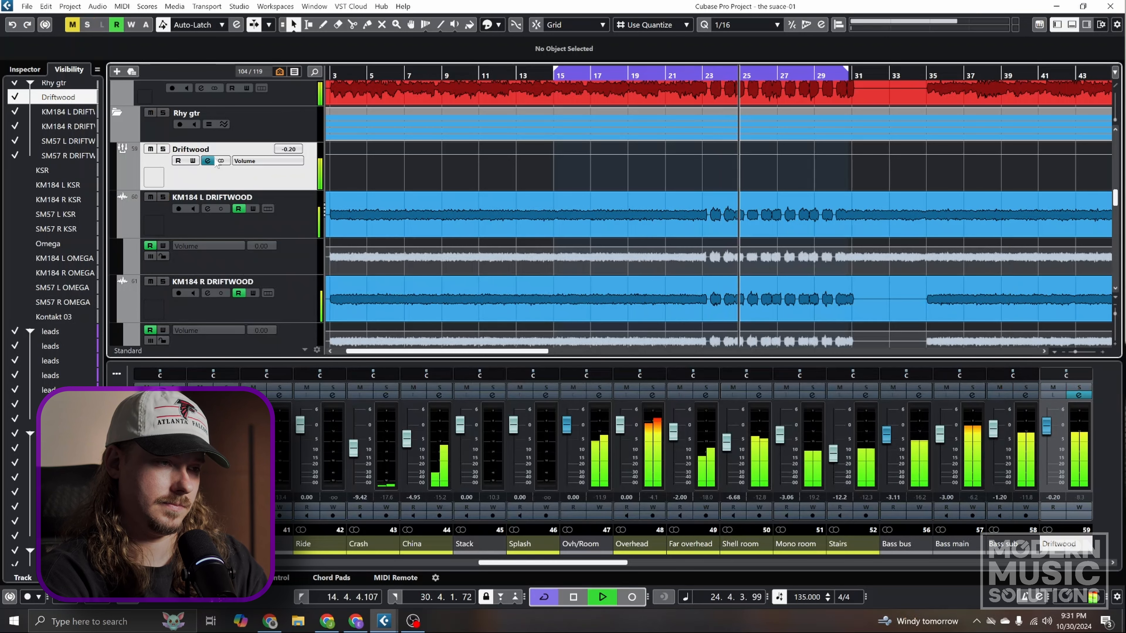
pyautogui.click(208, 161)
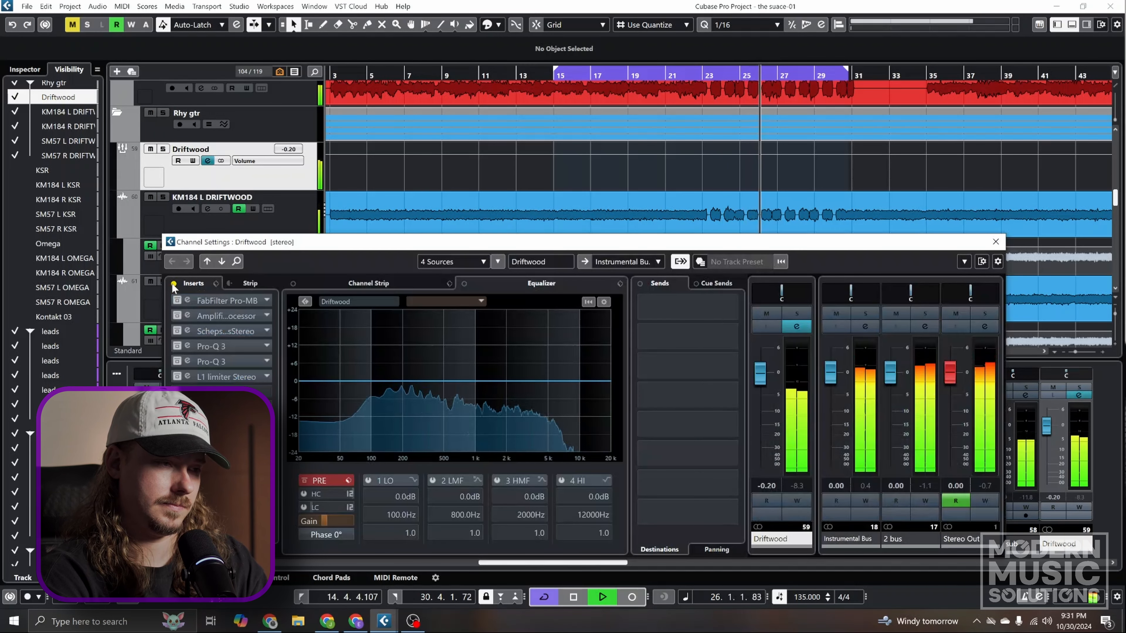
pyautogui.click(173, 283)
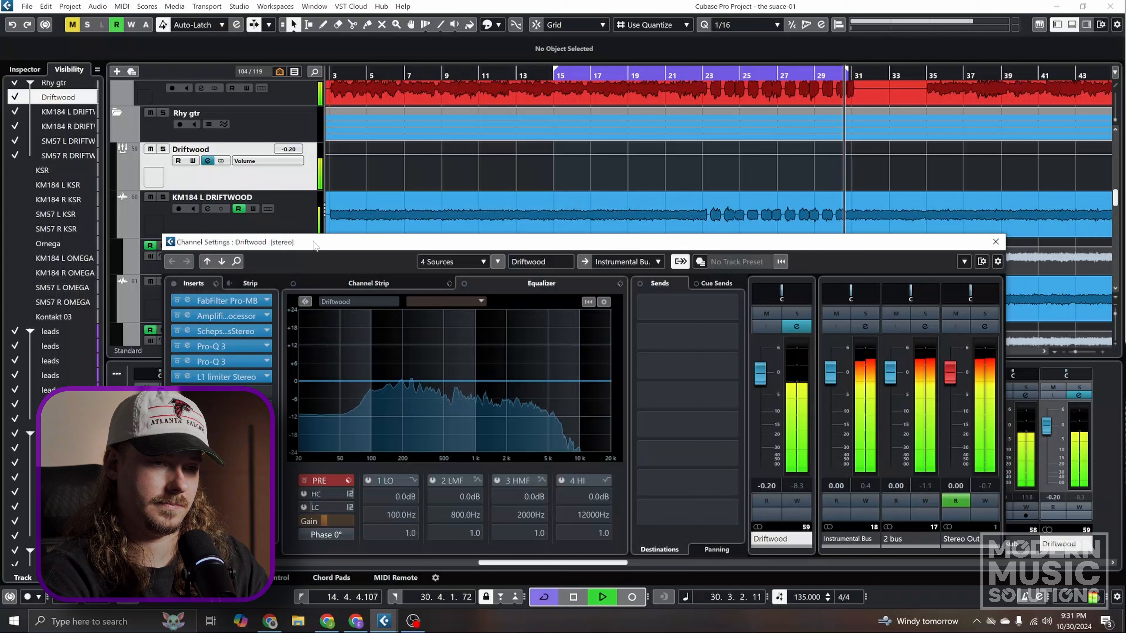
pyautogui.click(174, 284)
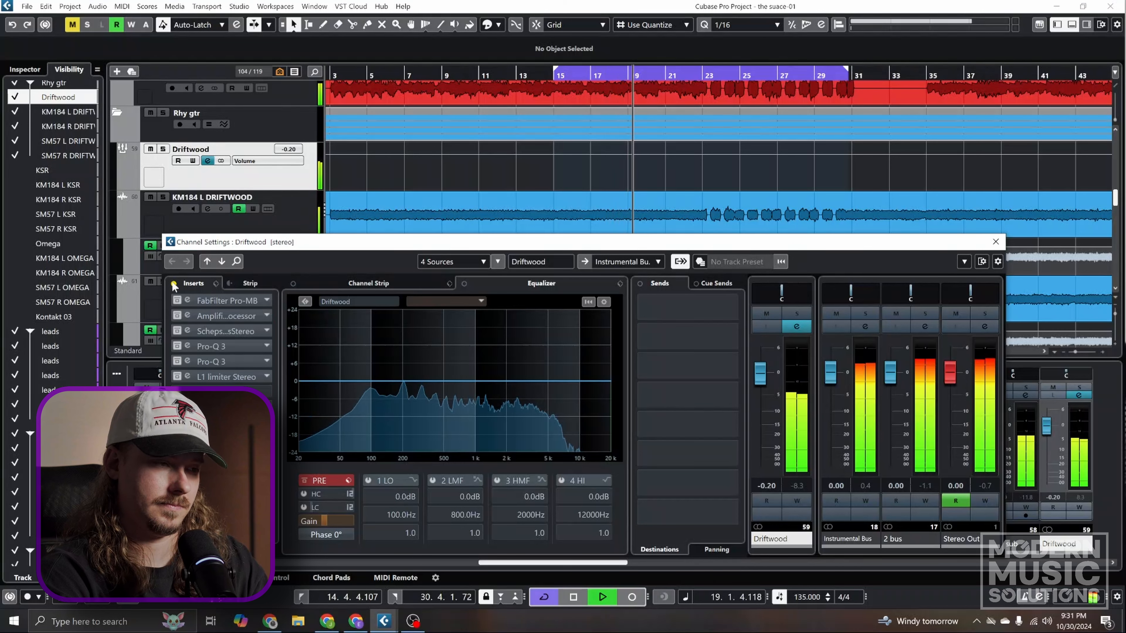
pyautogui.click(174, 283)
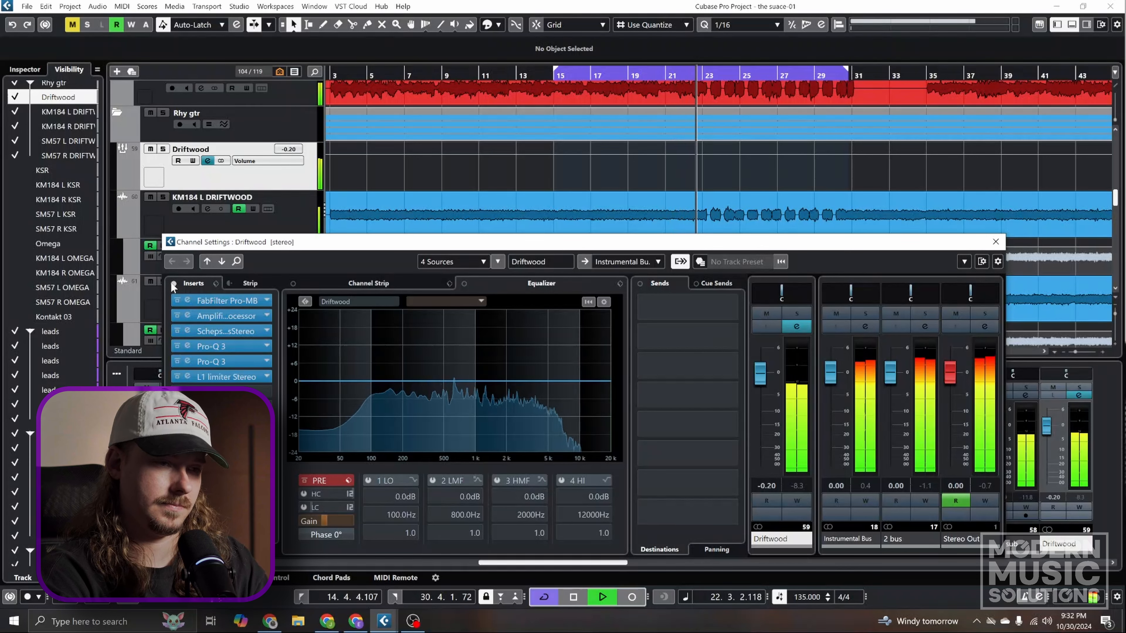
pyautogui.click(172, 283)
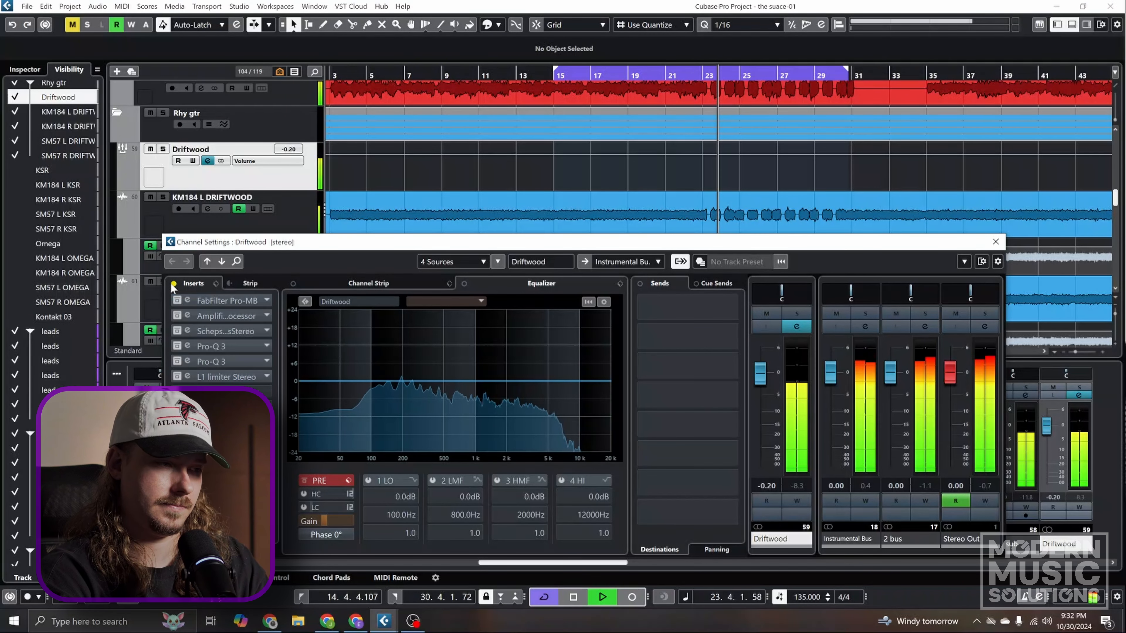
pyautogui.click(172, 282)
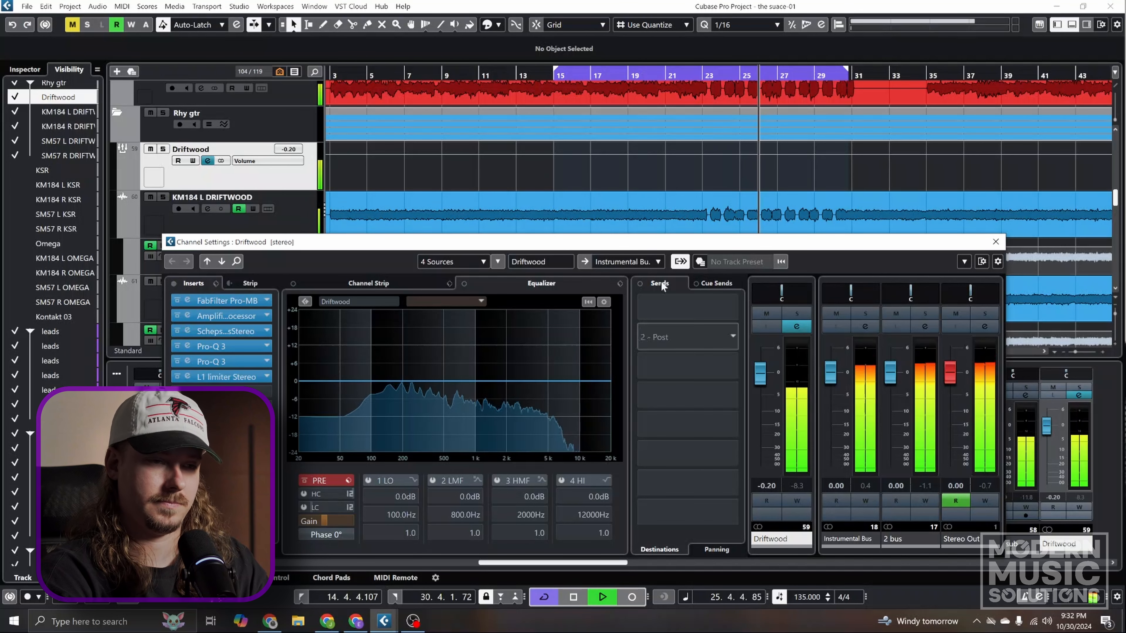
pyautogui.press('space')
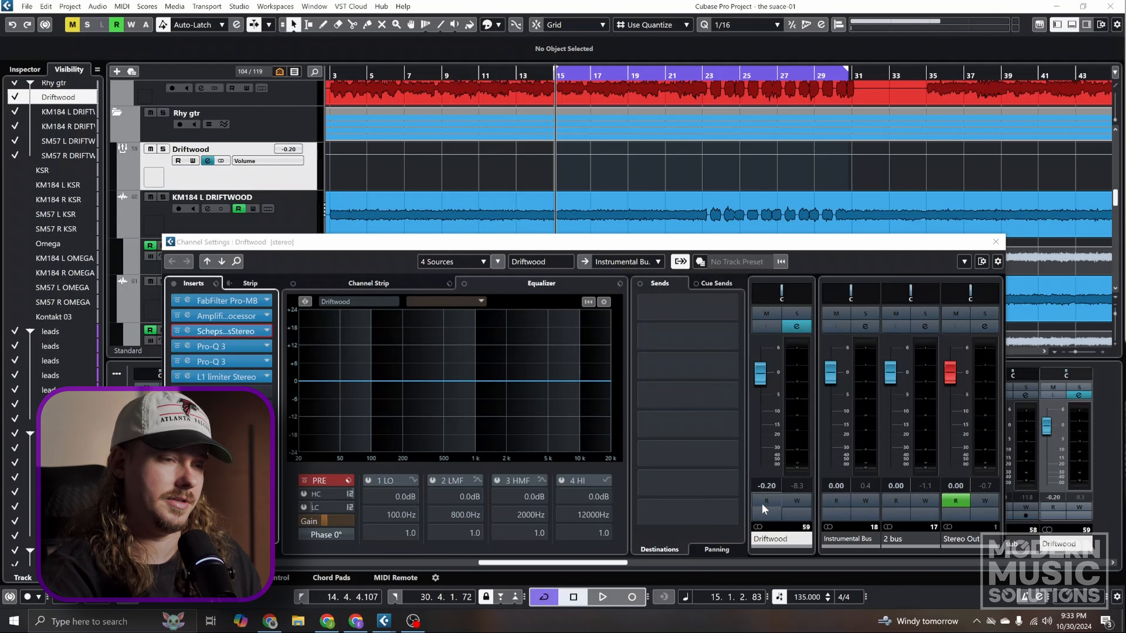
# Step: Close the Driftwood channel settings and open the Pro-Q 3 on the KM184 L DRIFTWOOD track
pyautogui.moveTo(892, 246); pyautogui.dragTo(895, 172)
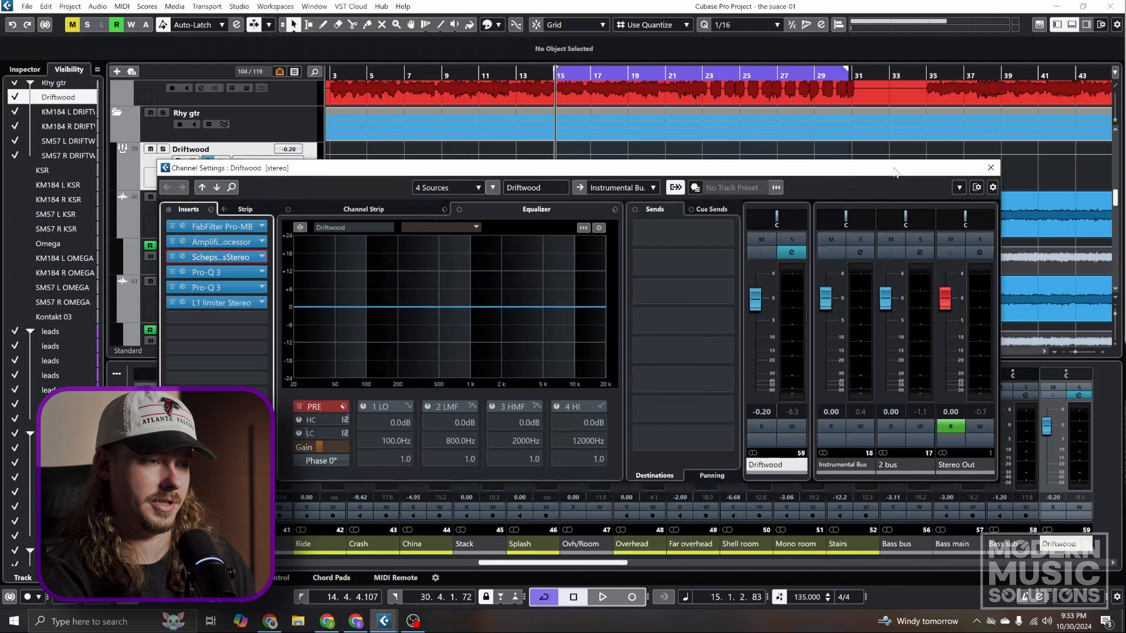
pyautogui.click(991, 167)
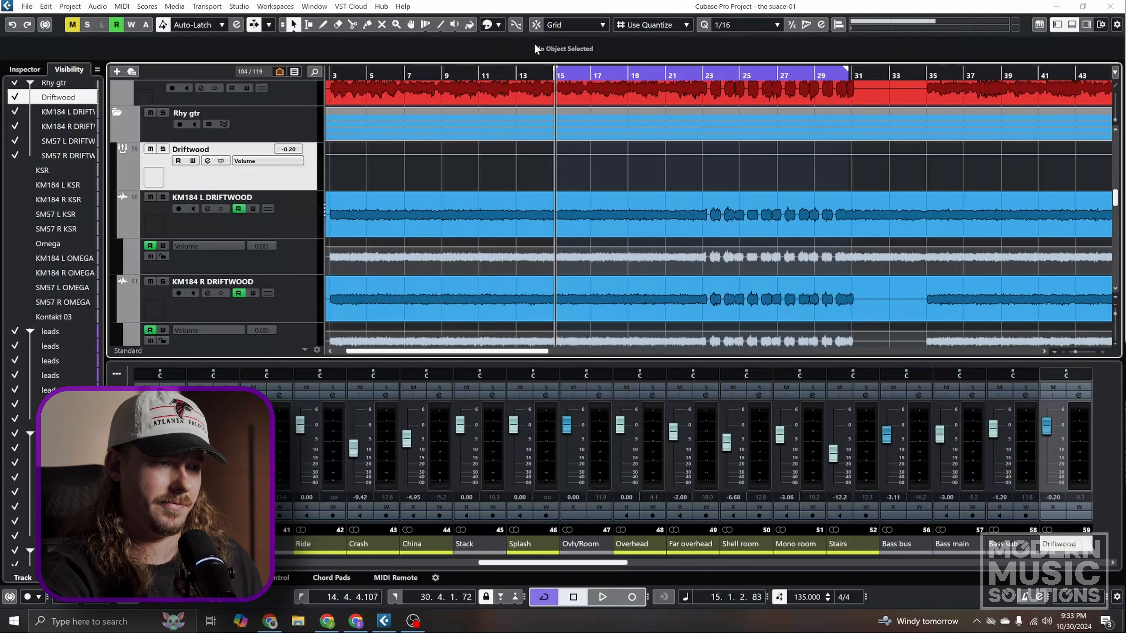
pyautogui.click(208, 209)
pyautogui.click(217, 226)
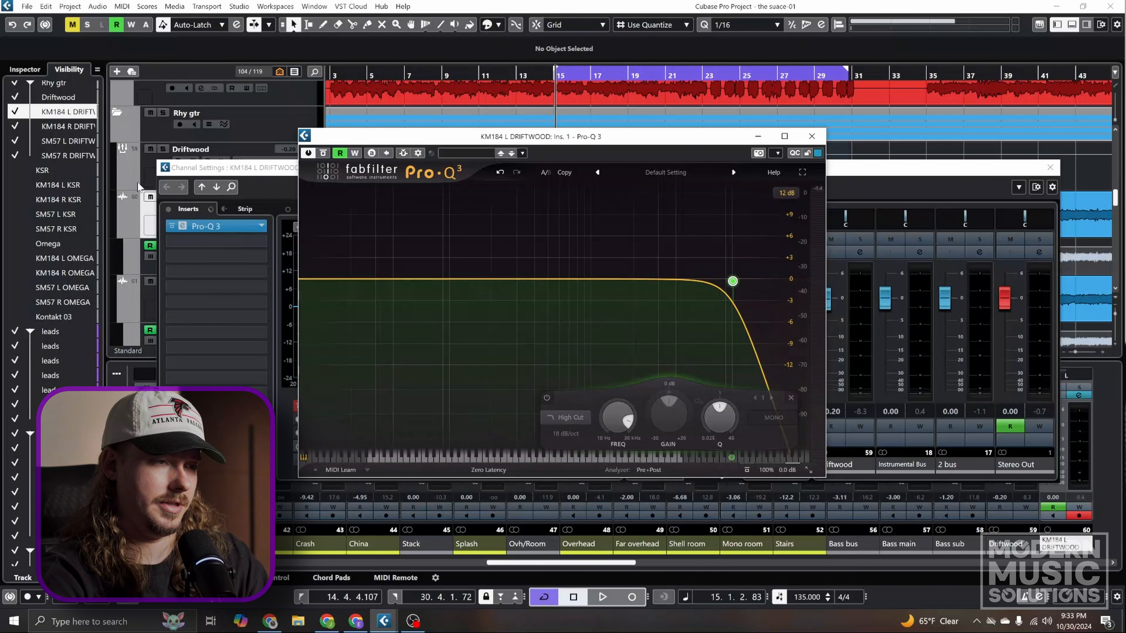
pyautogui.click(1050, 172)
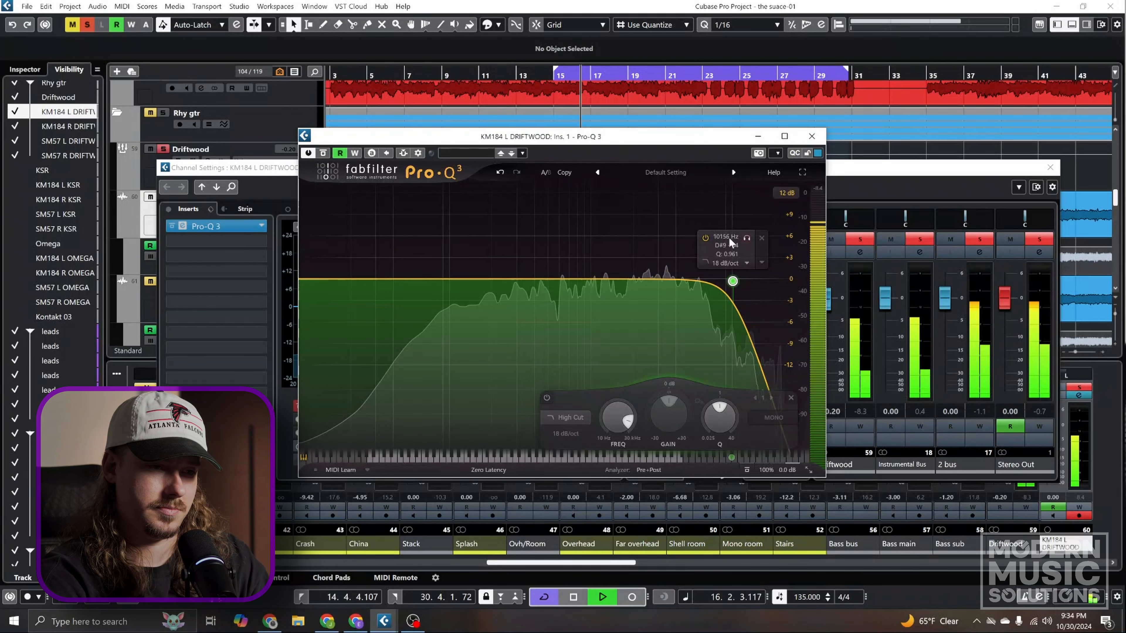
# Step: Audition the high-cut band of the KM184 L Pro-Q 3 in isolation, turn the audition off, stop playback and close the plug-in
pyautogui.click(747, 239)
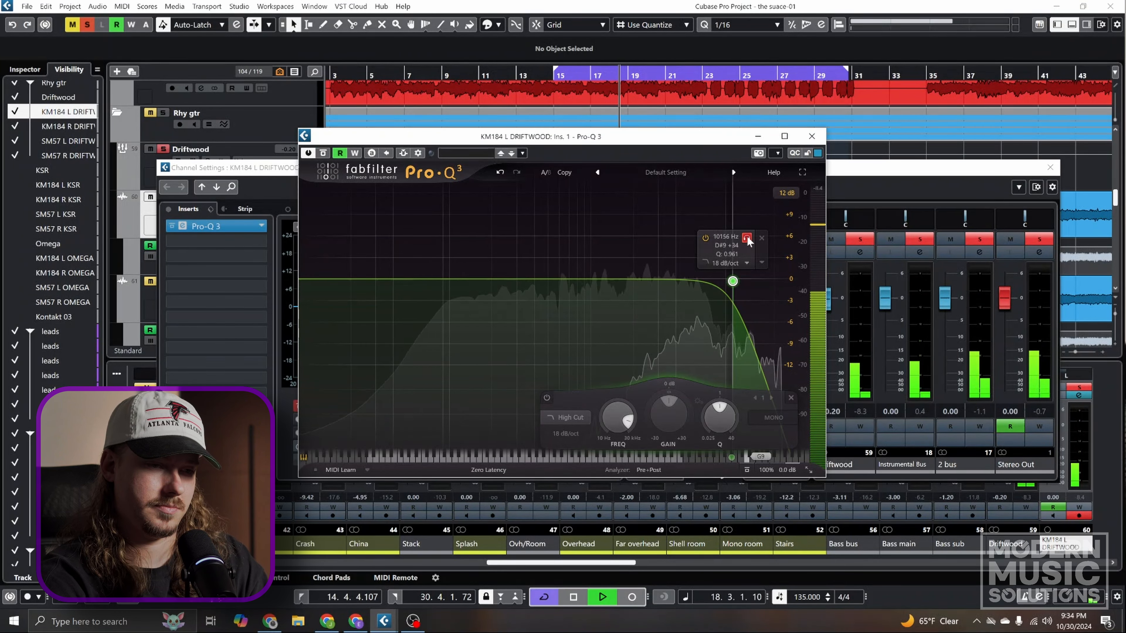
pyautogui.click(747, 238)
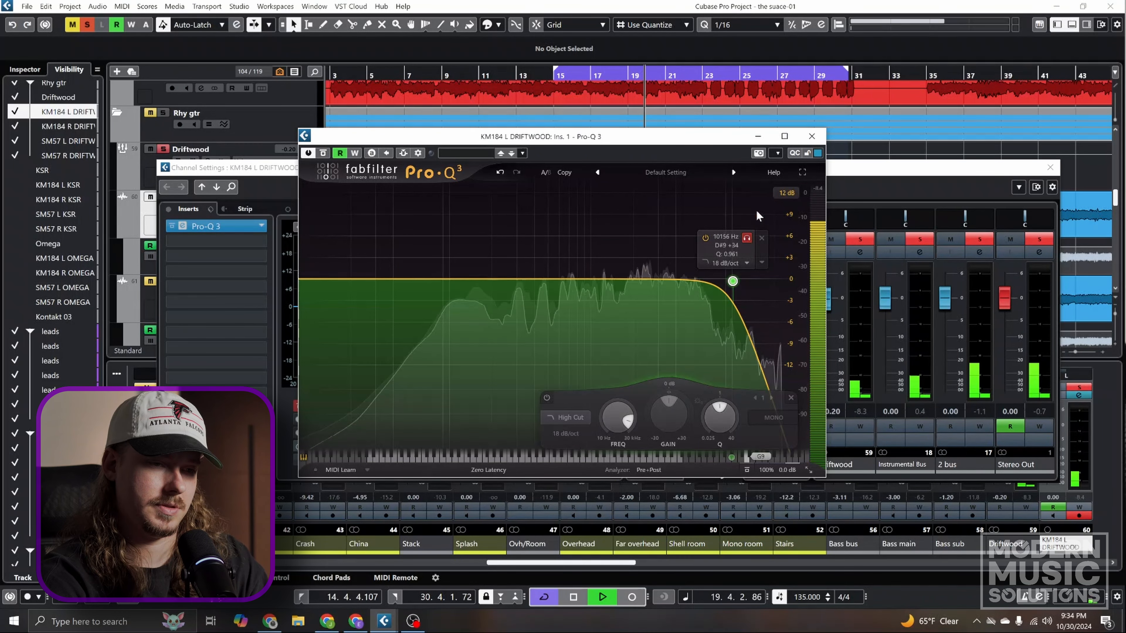
pyautogui.press('space')
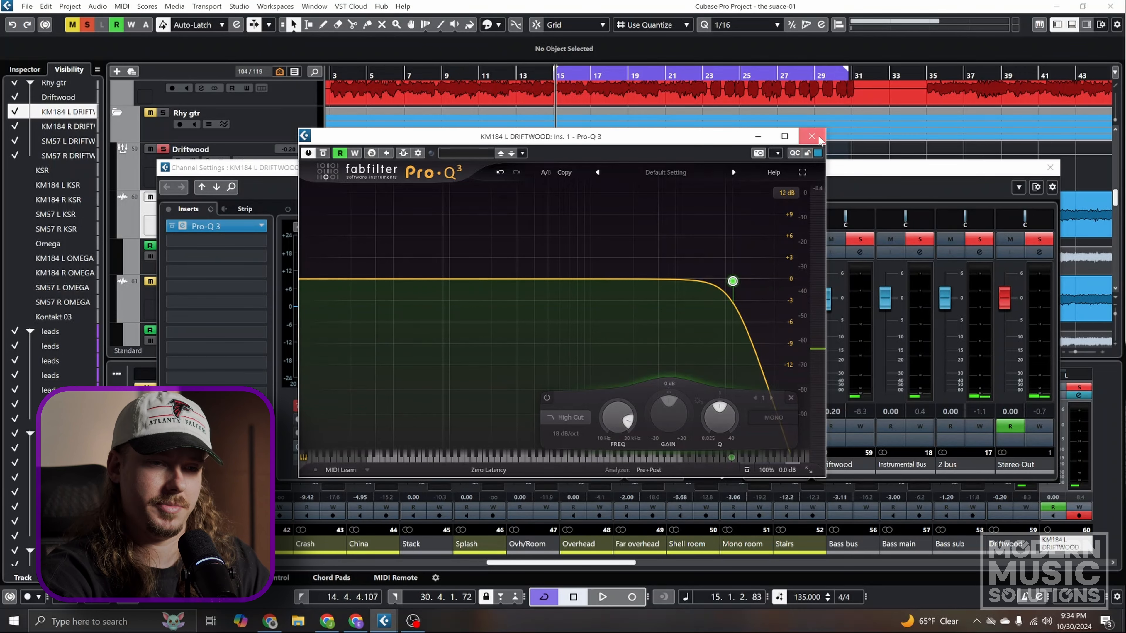
pyautogui.click(812, 136)
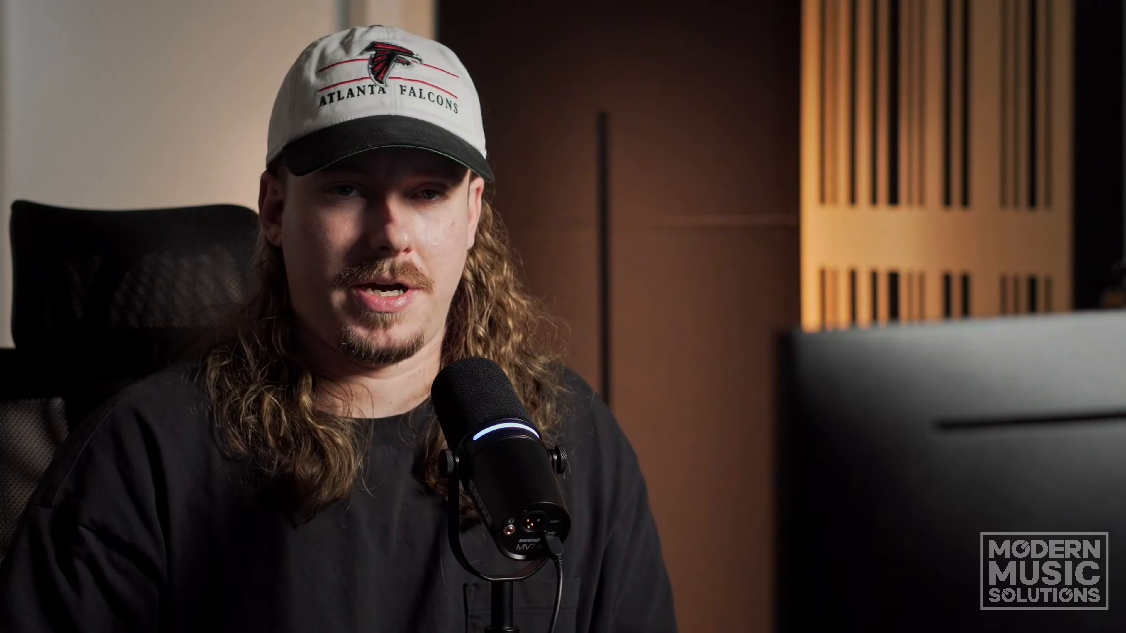